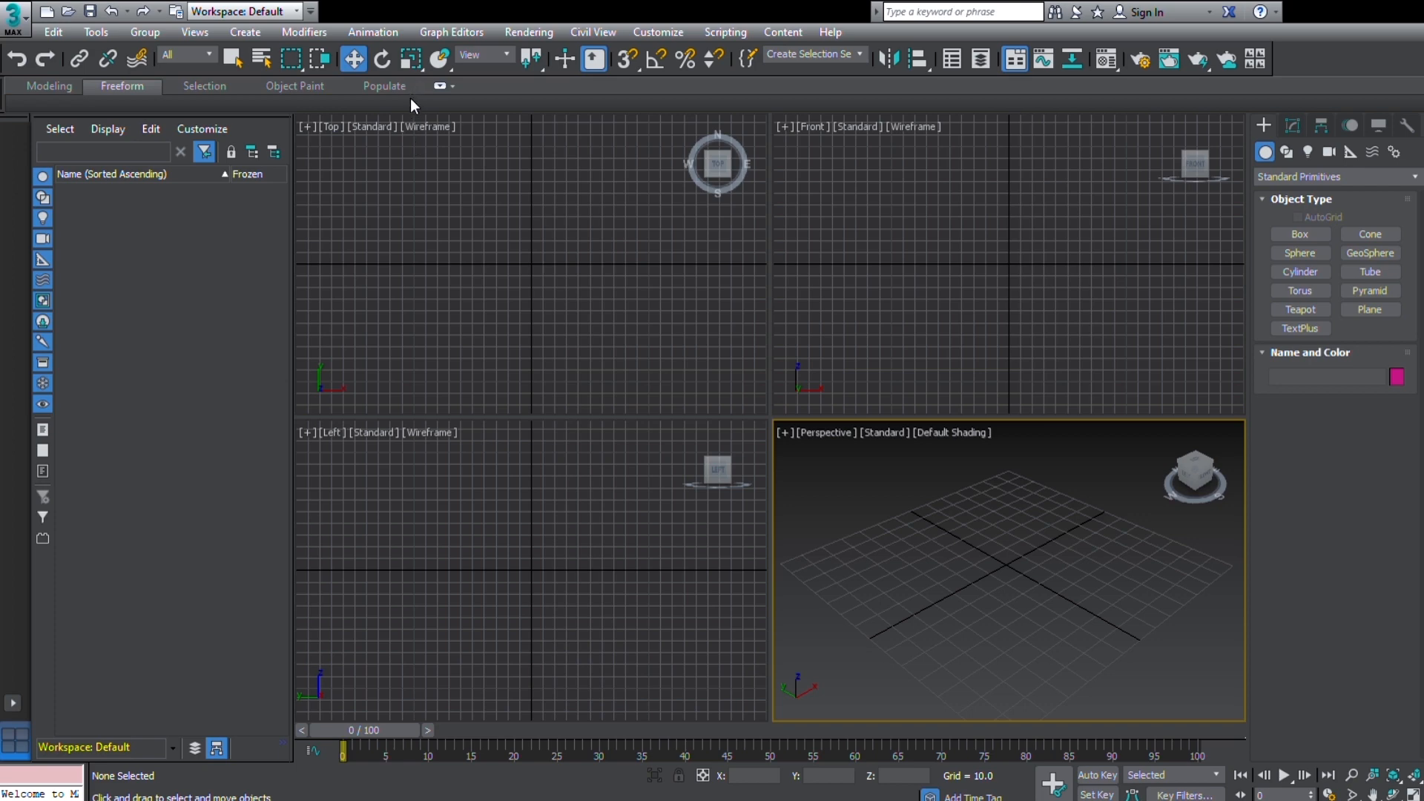
Create a standard primitive box about 81 long, 75 wide and 44 high in the Perspective viewport
{"action": "left_click", "coordinate": [411, 61]}
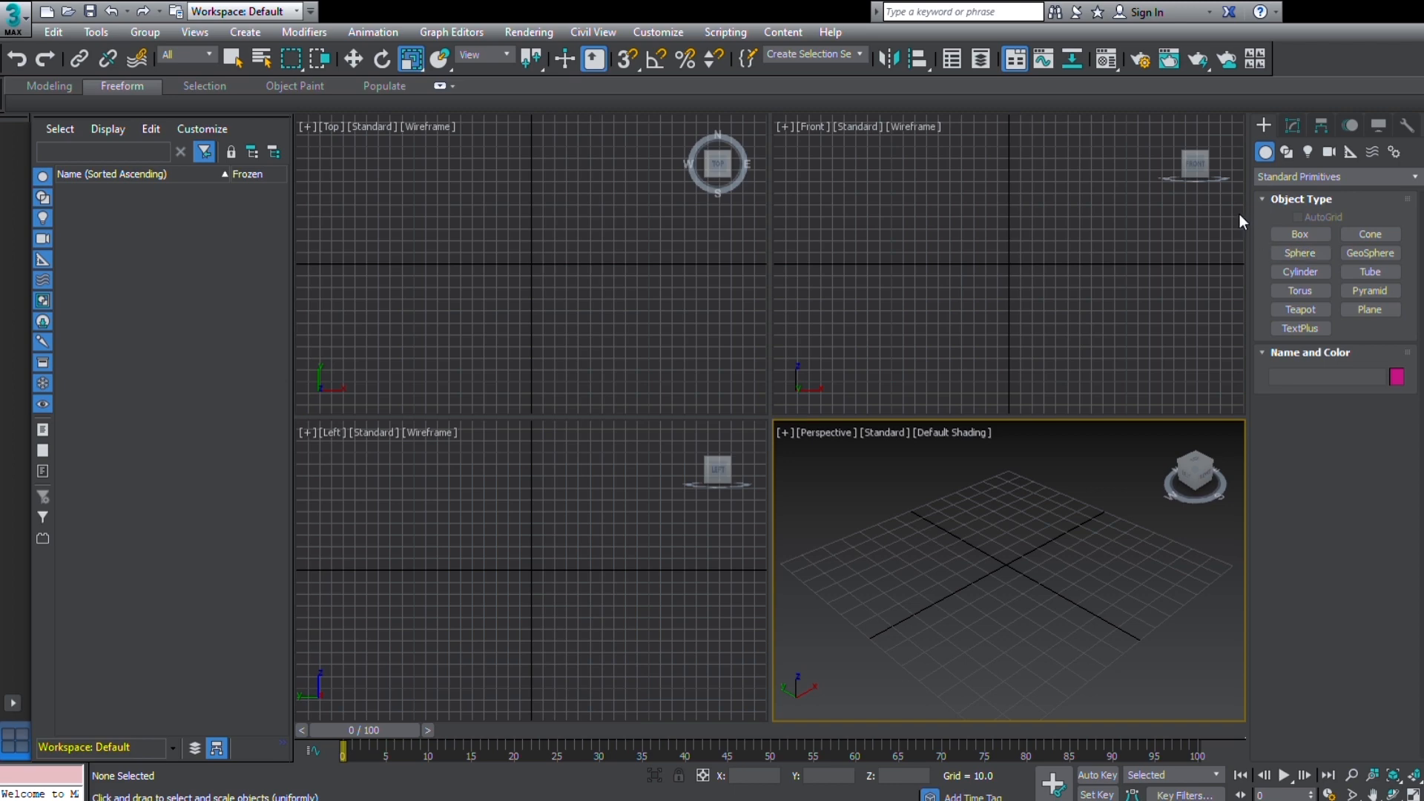
{"action": "left_click", "coordinate": [1299, 236]}
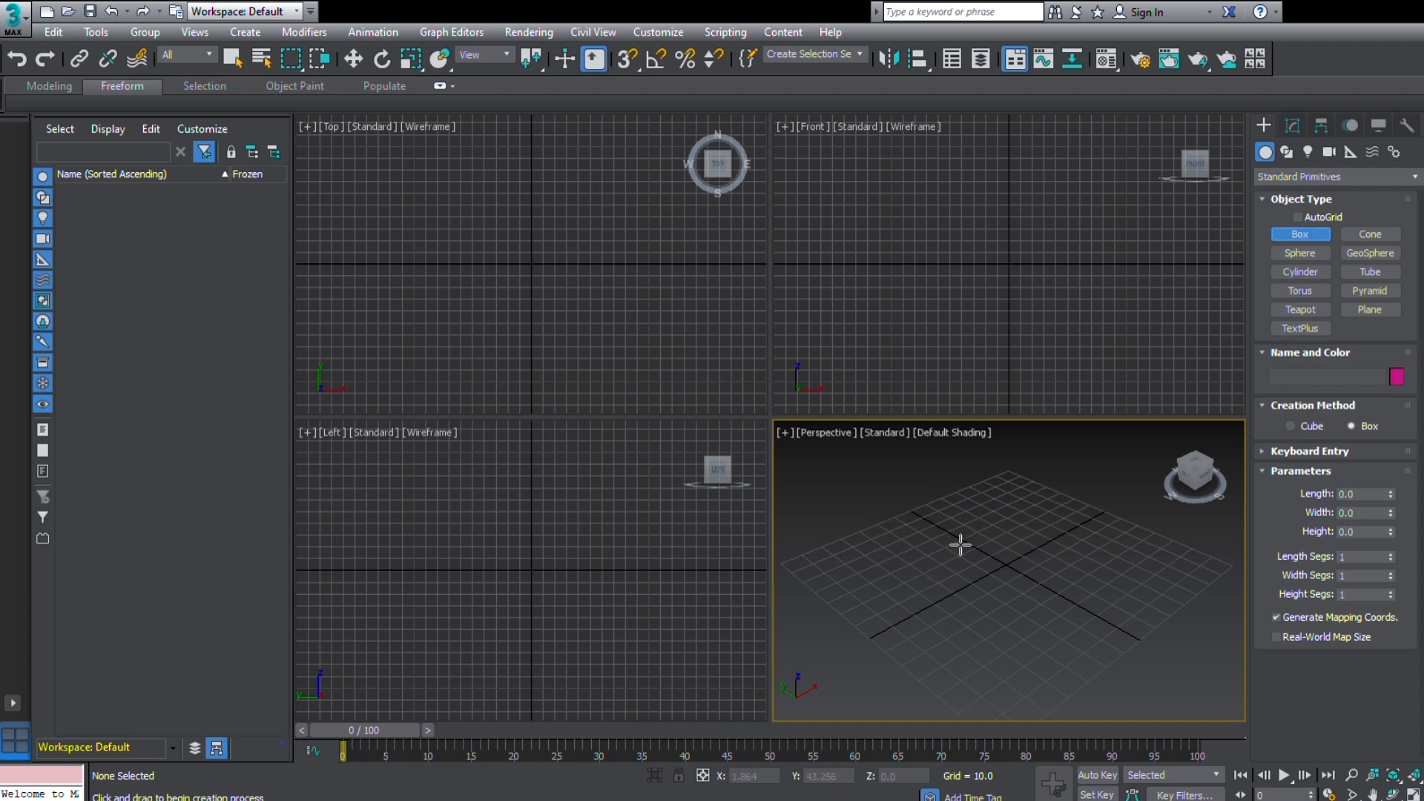
{"action": "left_click_drag", "start_coordinate": [889, 557], "coordinate": [1128, 563]}
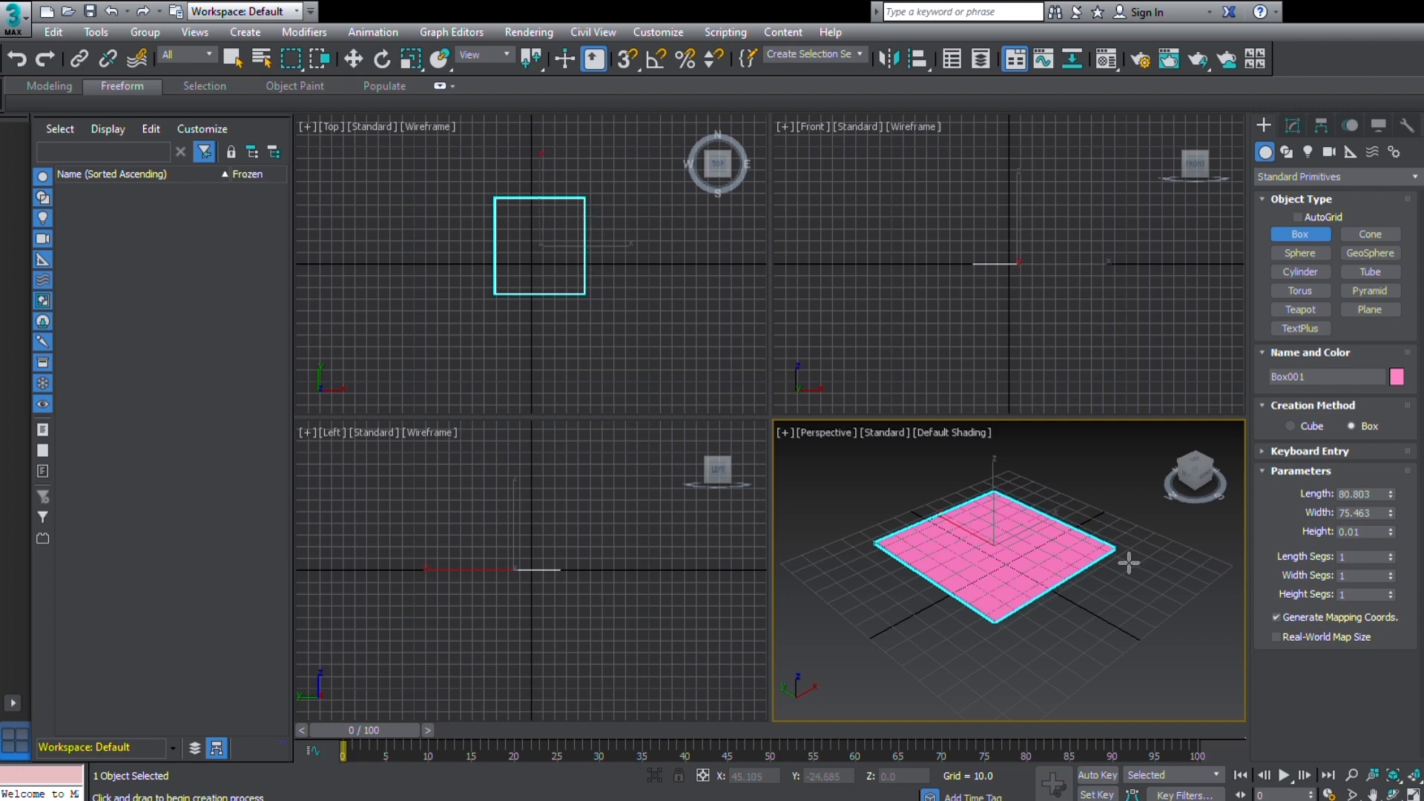
{"action": "left_click_drag", "start_coordinate": [1128, 563], "coordinate": [1128, 563]}
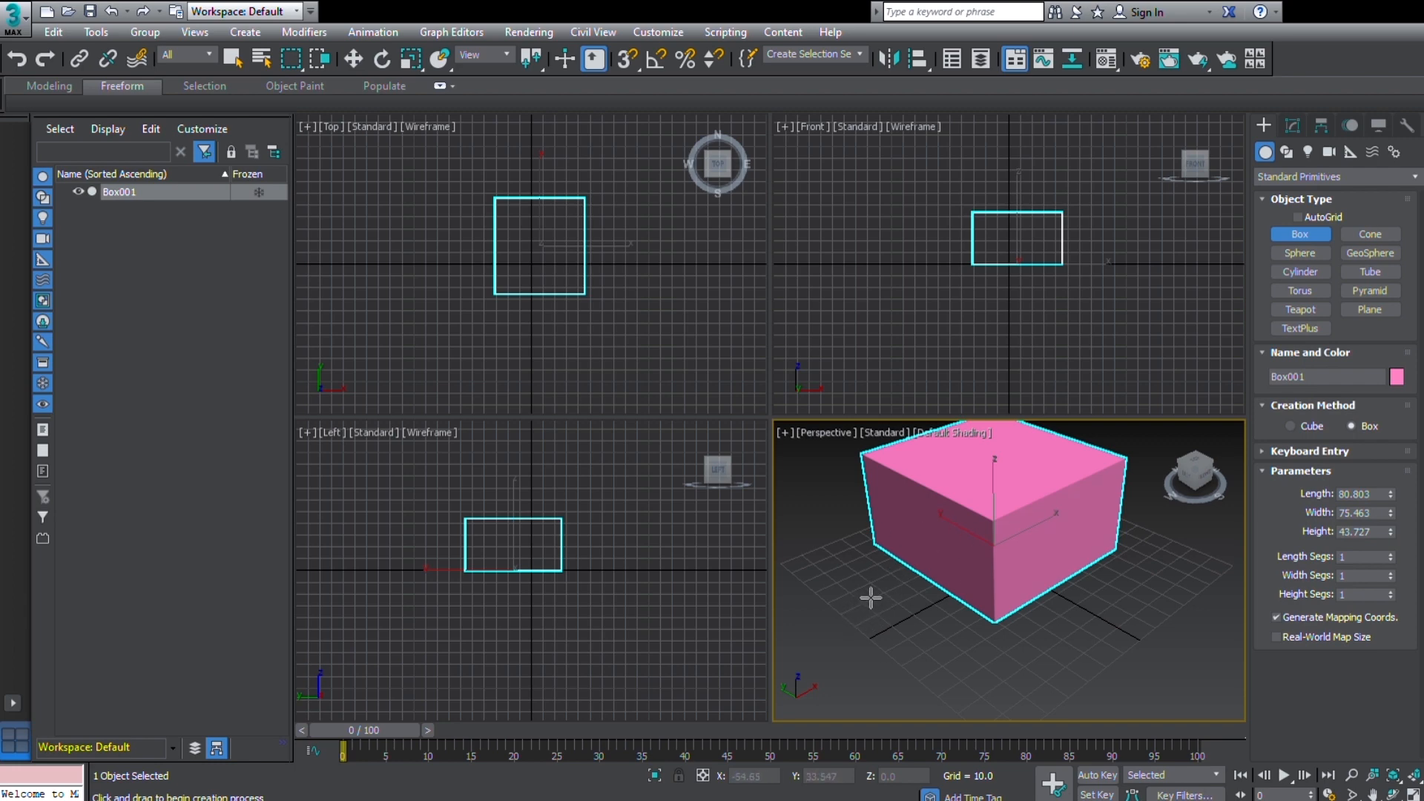
Scale the box with Uniform Scale to about 85% in X, 80% in Y and 57% in Z
{"action": "key", "text": "r"}
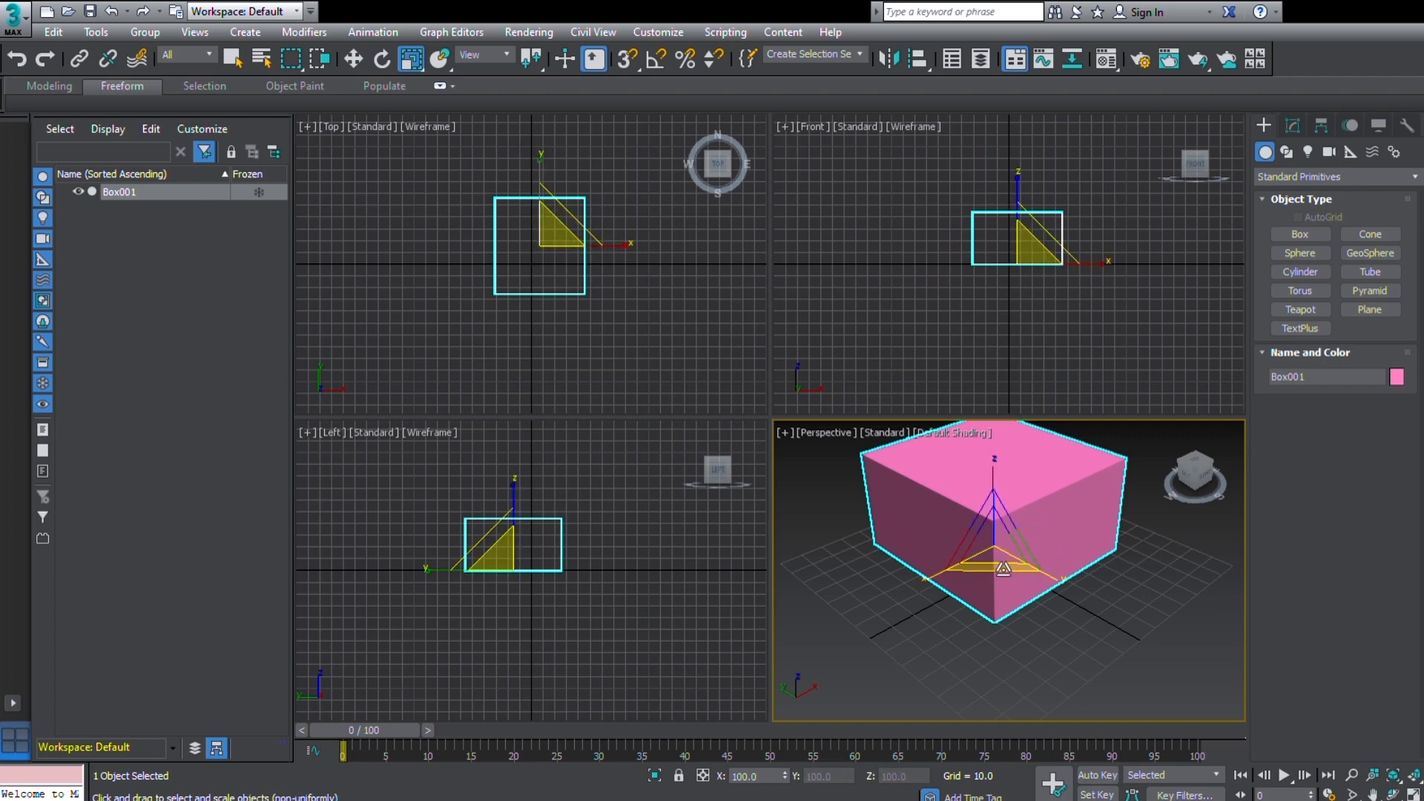
{"action": "left_click", "coordinate": [411, 60]}
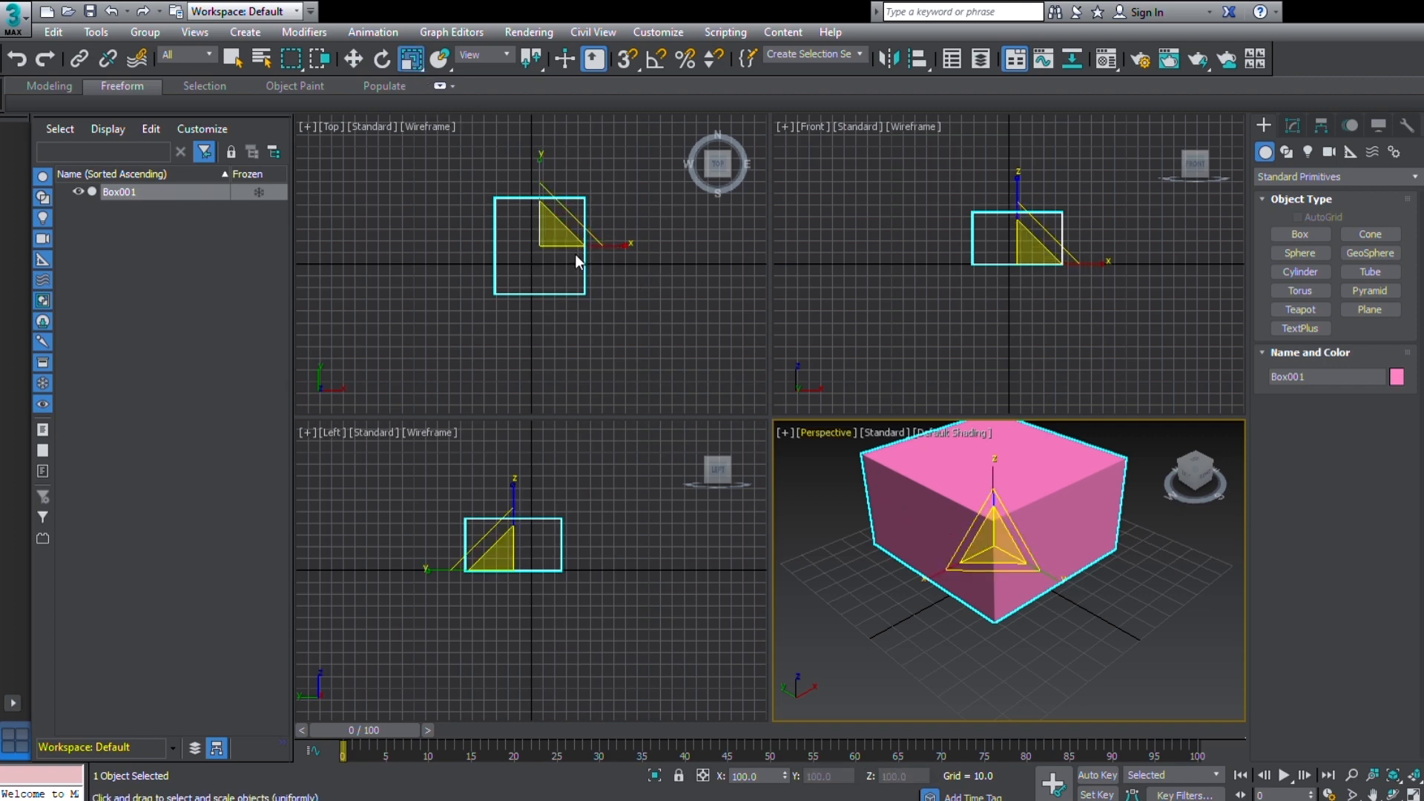
{"action": "left_click_drag", "start_coordinate": [993, 547], "coordinate": [923, 588]}
{"action": "left_click_drag", "start_coordinate": [1053, 584], "coordinate": [1080, 608]}
{"action": "mouse_move", "coordinate": [996, 487]}
{"action": "left_mouse_down"}
{"action": "mouse_move", "coordinate": [996, 517]}
{"action": "mouse_move", "coordinate": [997, 498]}
{"action": "left_mouse_up"}
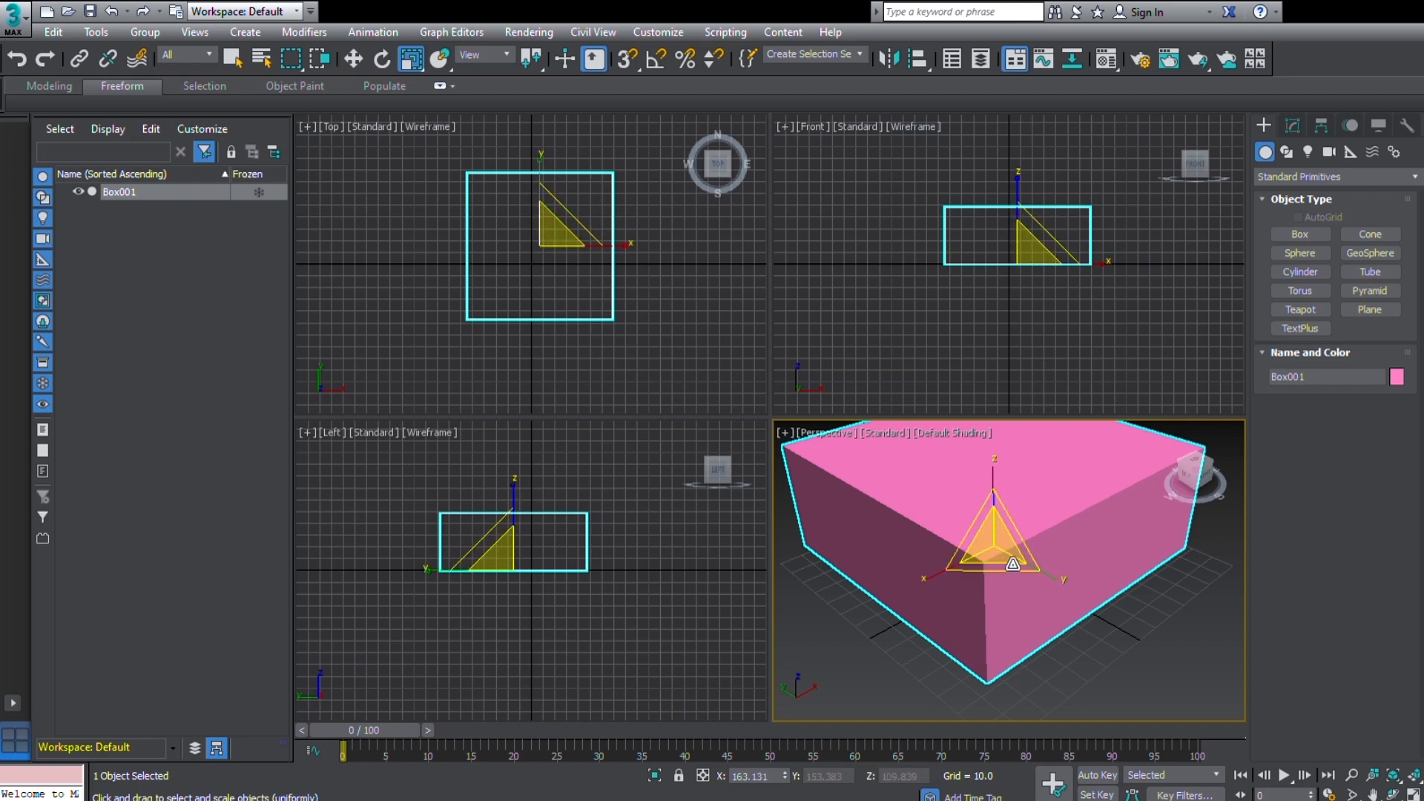
{"action": "left_click_drag", "start_coordinate": [1004, 558], "coordinate": [1037, 640]}
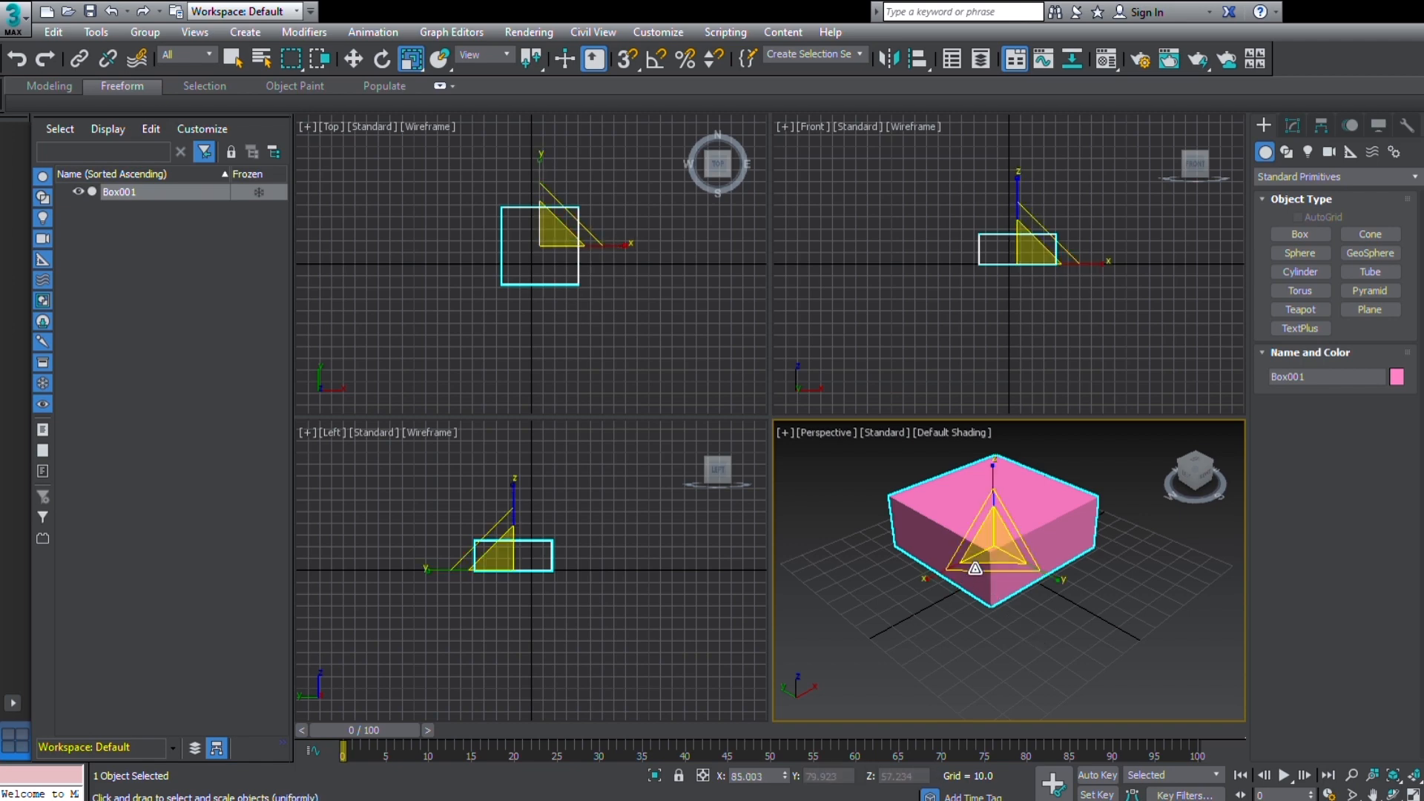
Try rotating the box freely around its axes with the Rotate tool, undoing each rotation
{"action": "left_click", "coordinate": [381, 59]}
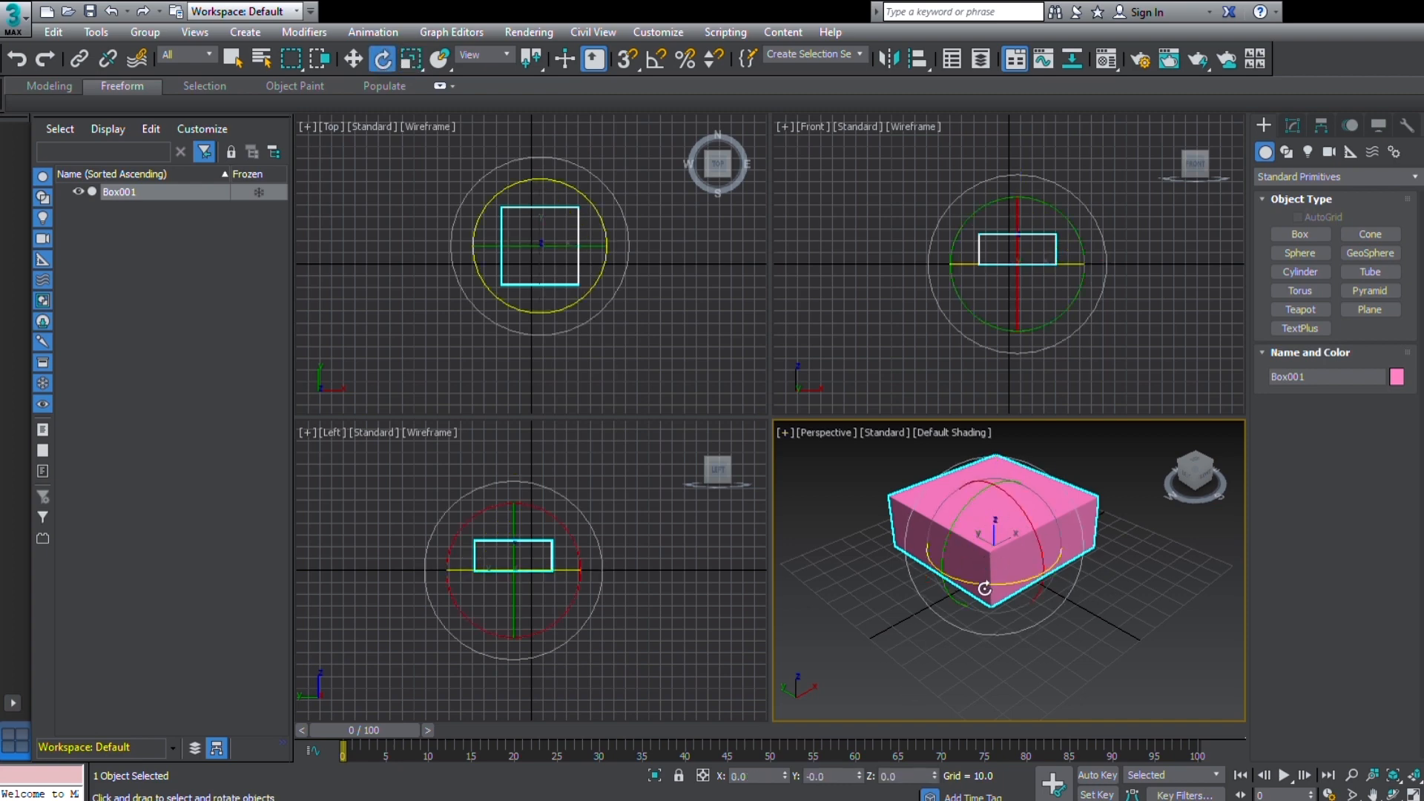
{"action": "left_click_drag", "start_coordinate": [979, 590], "coordinate": [964, 547]}
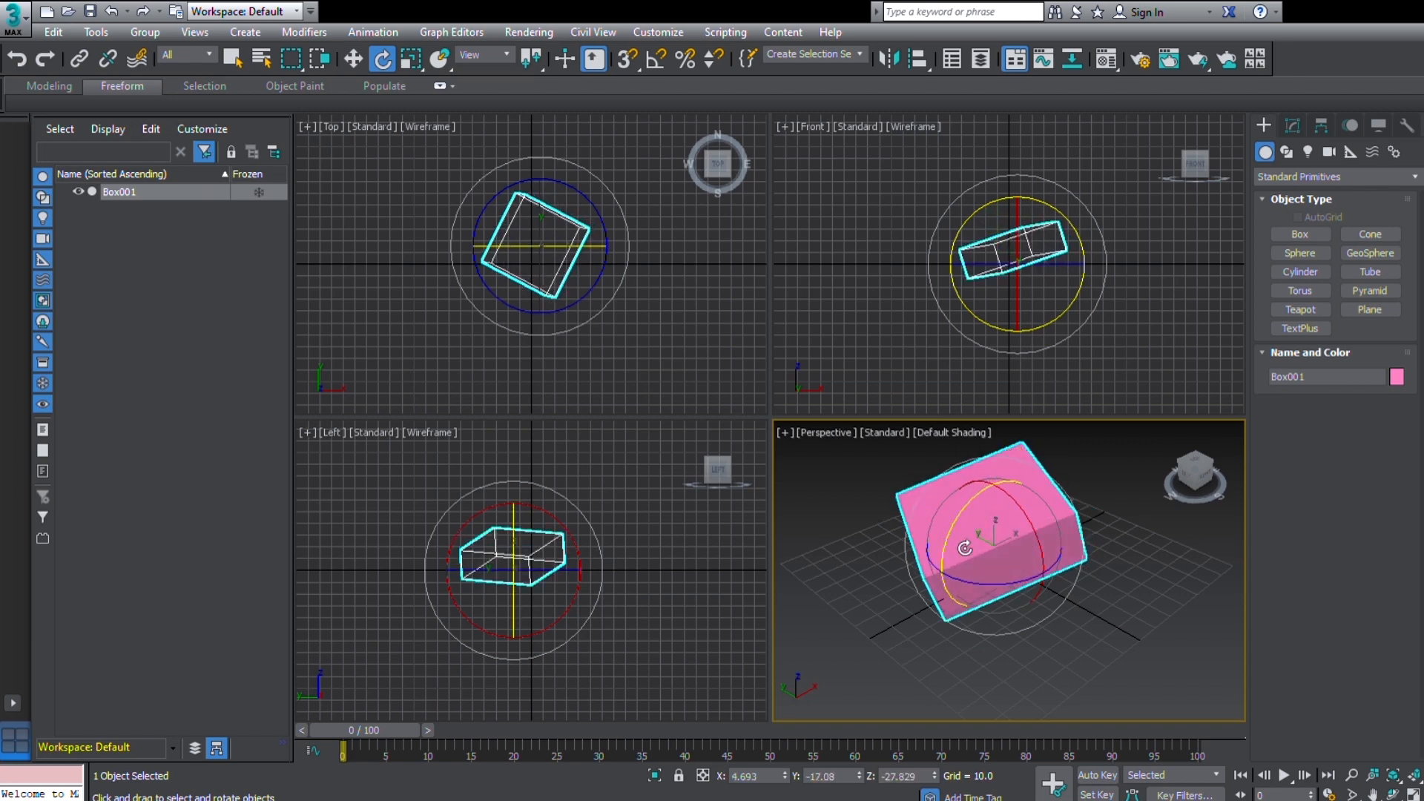
{"action": "key", "text": "ctrl+z"}
{"action": "key", "text": "ctrl+z"}
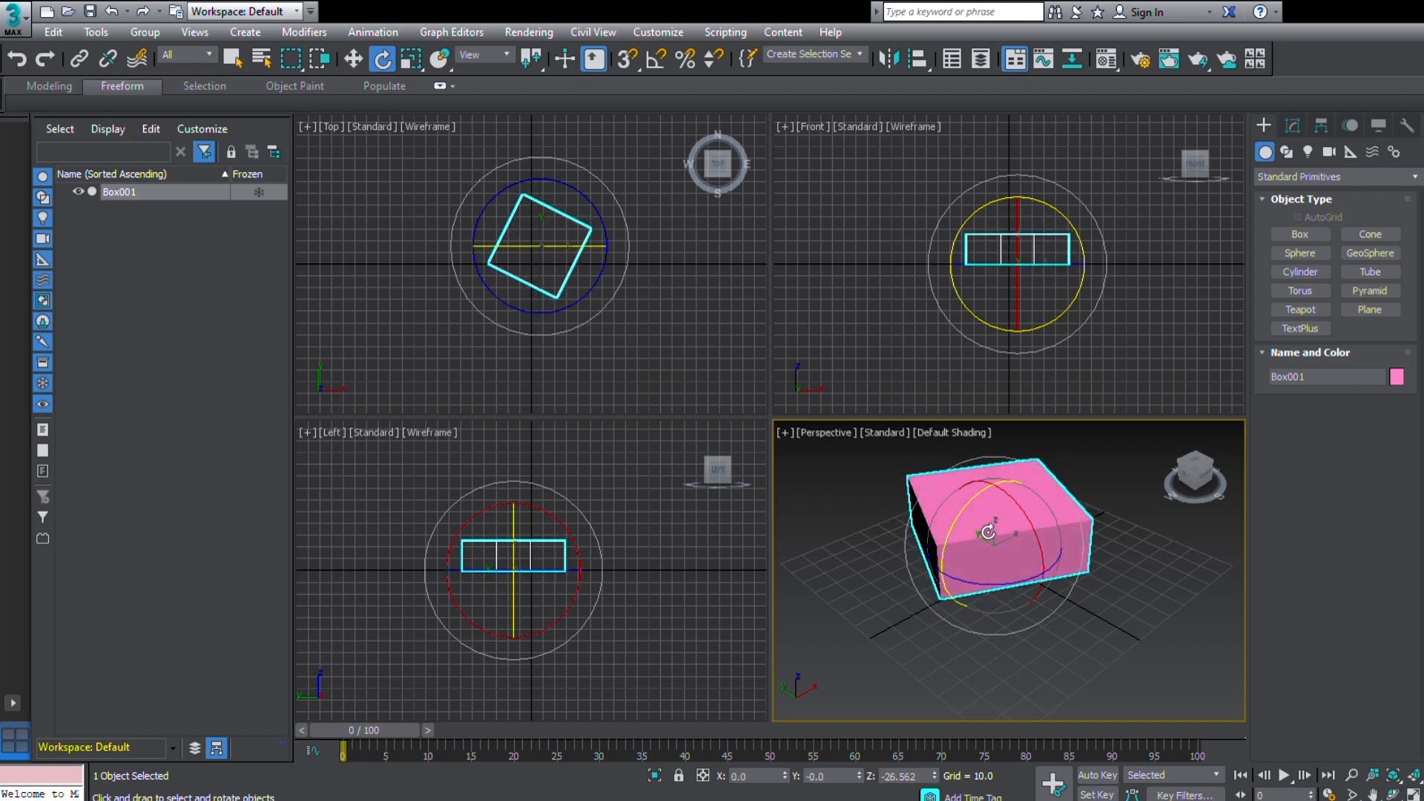
{"action": "key", "text": "ctrl+z"}
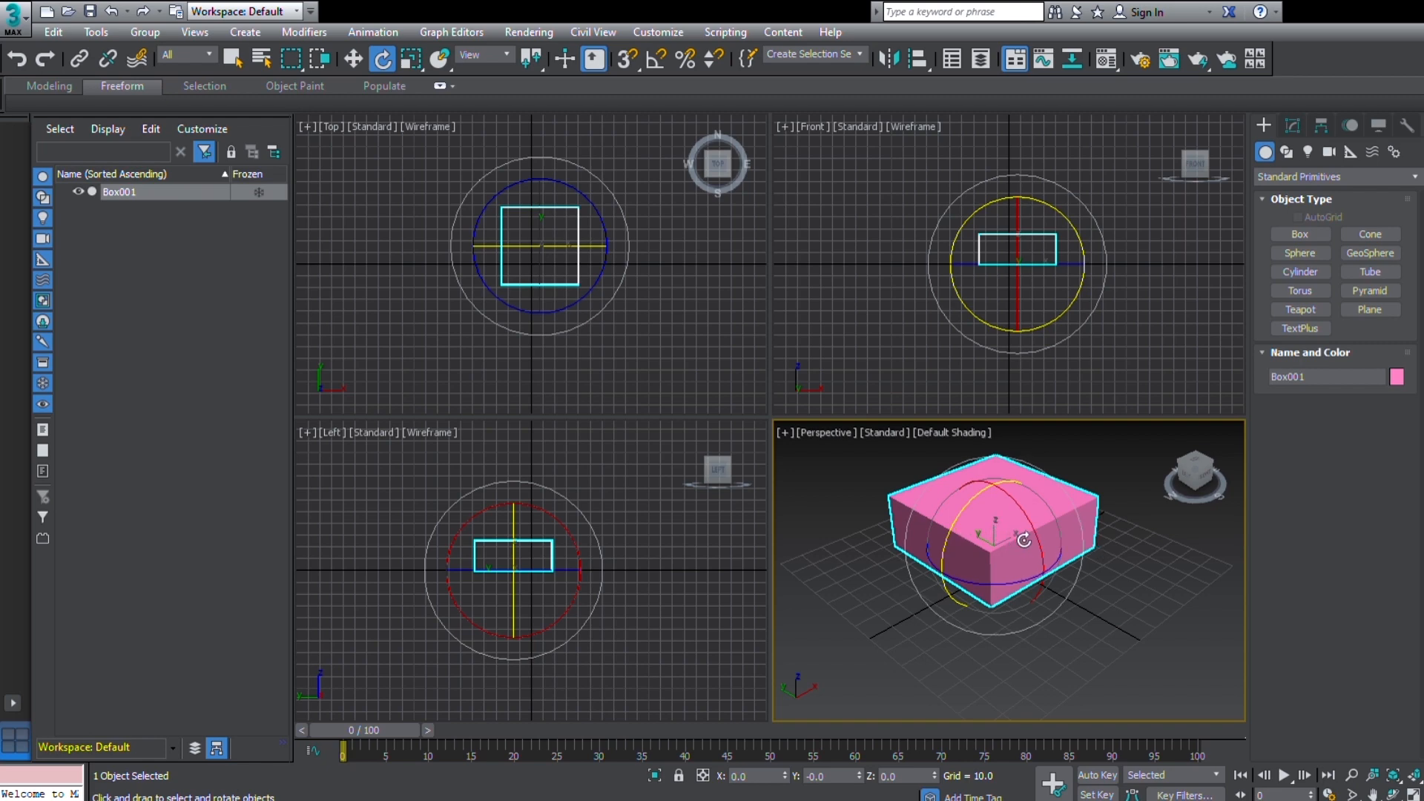
{"action": "left_click_drag", "start_coordinate": [1010, 533], "coordinate": [982, 566]}
{"action": "left_click_drag", "start_coordinate": [982, 517], "coordinate": [1044, 560]}
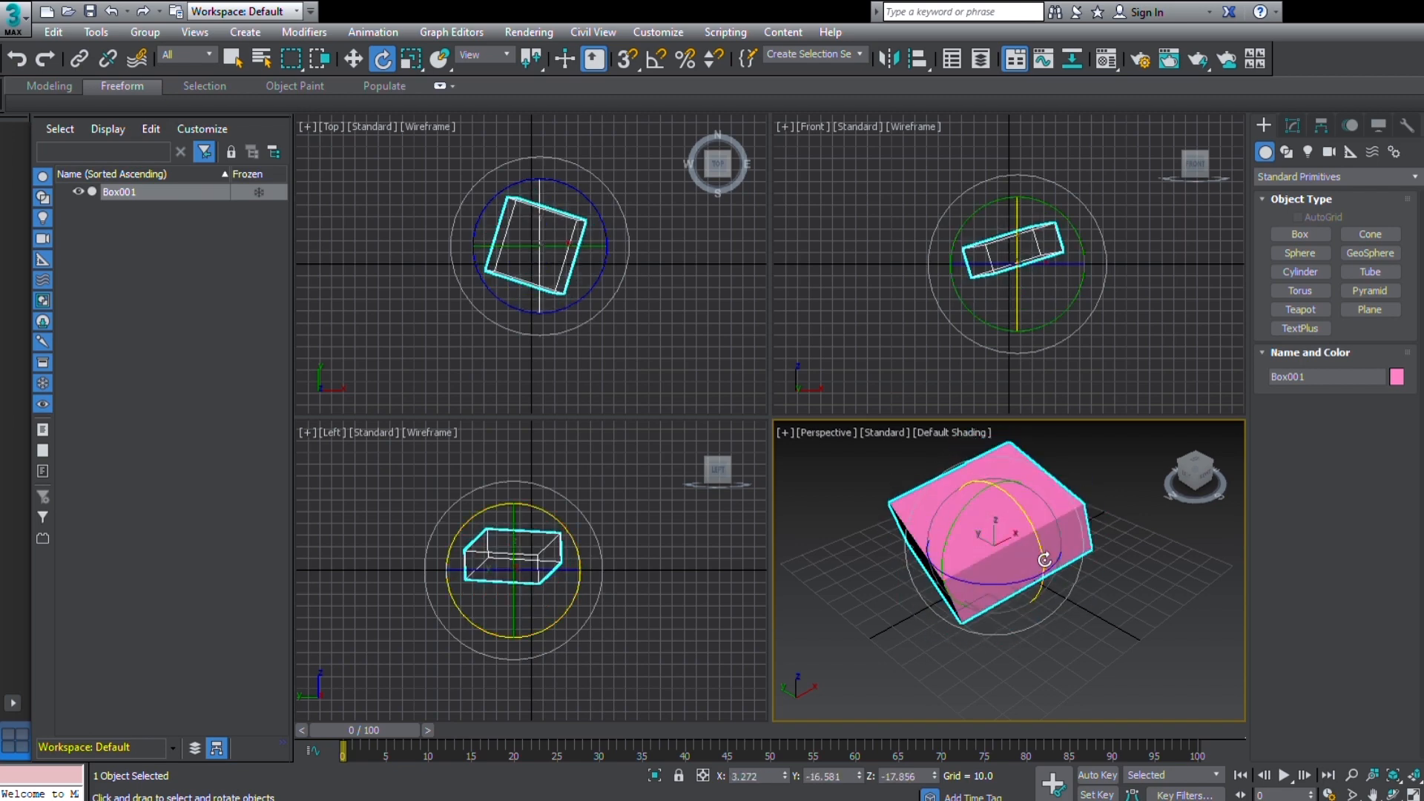
{"action": "key", "text": "ctrl+z"}
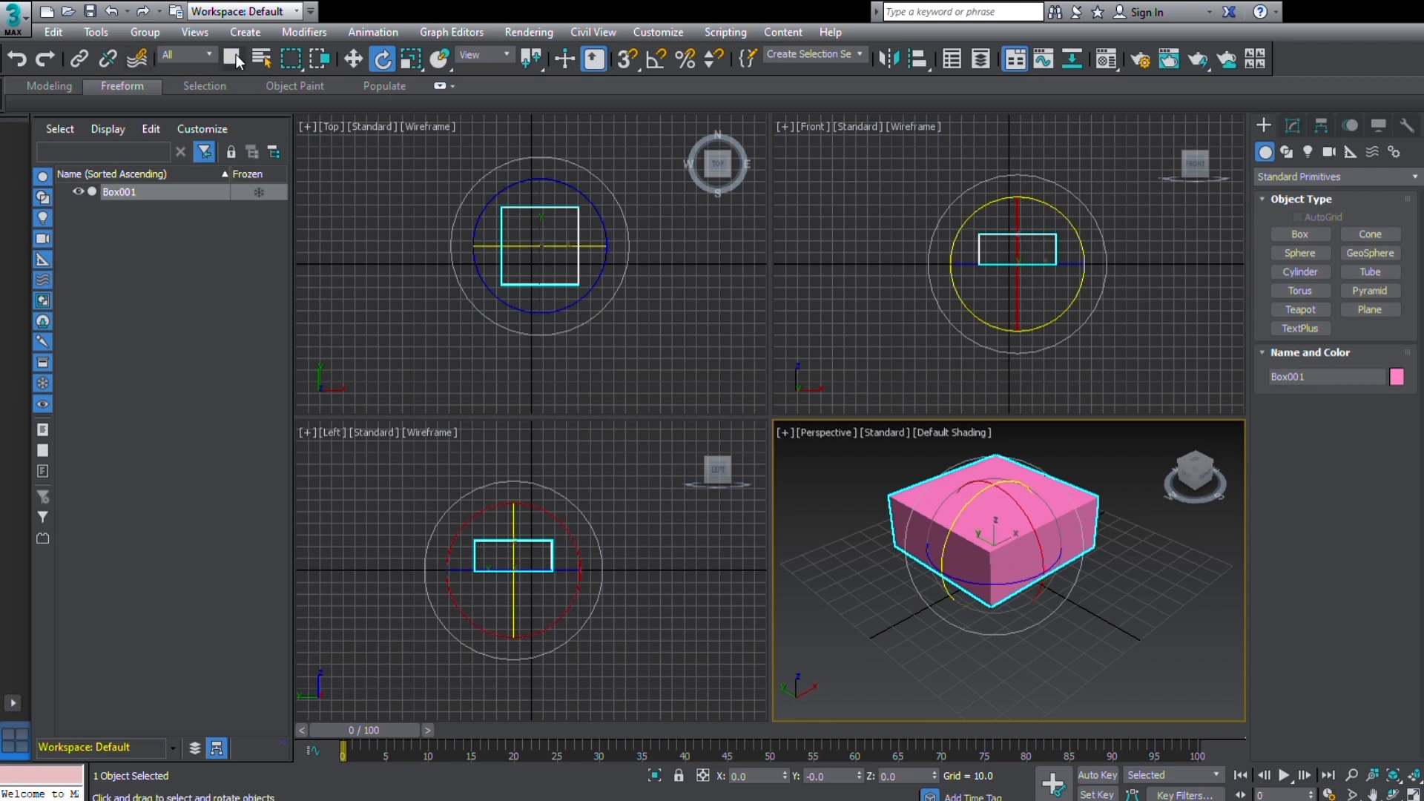
Move the box along its axes and planes to about X -25.6, Y -17, Z 18.1
{"action": "left_click", "coordinate": [350, 56]}
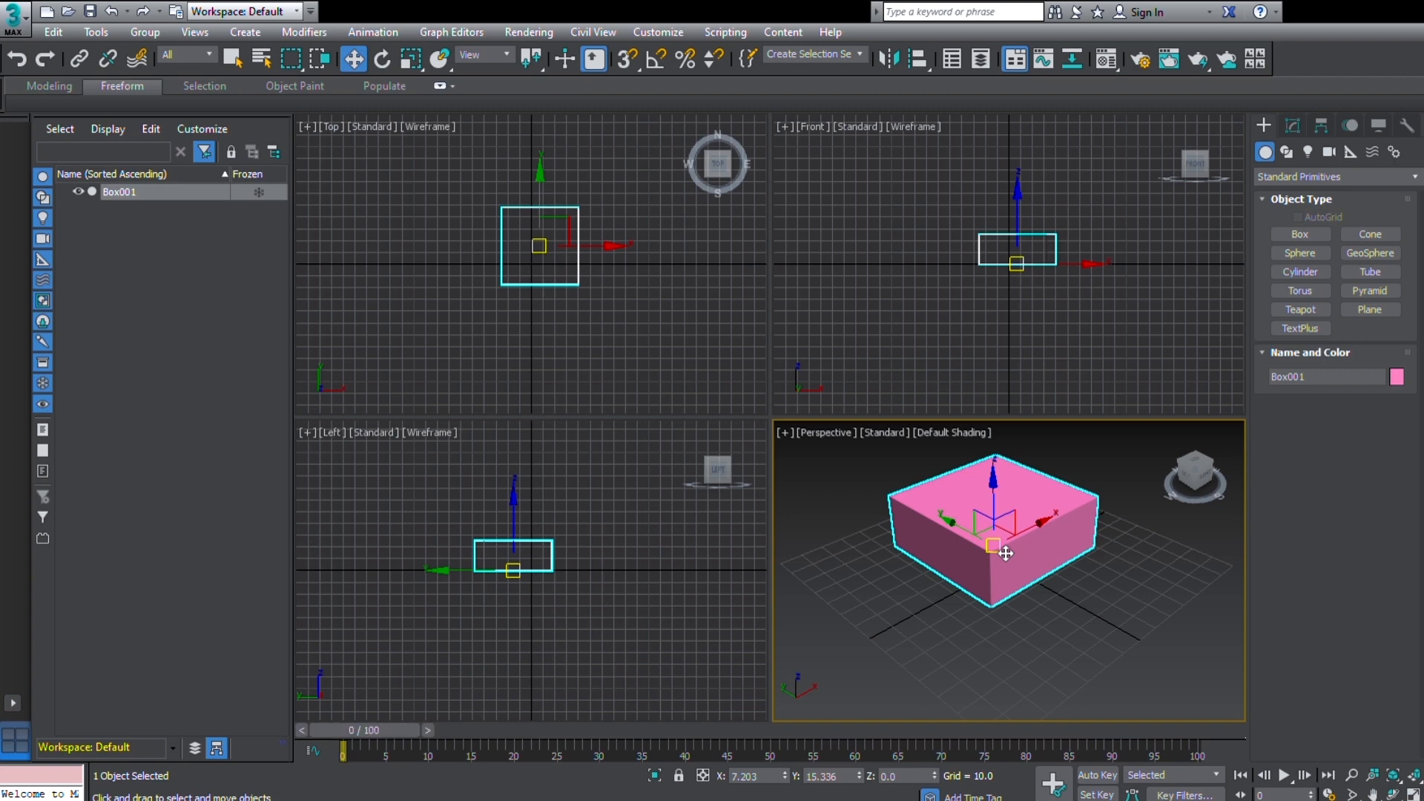
{"action": "left_click_drag", "start_coordinate": [1003, 554], "coordinate": [968, 524]}
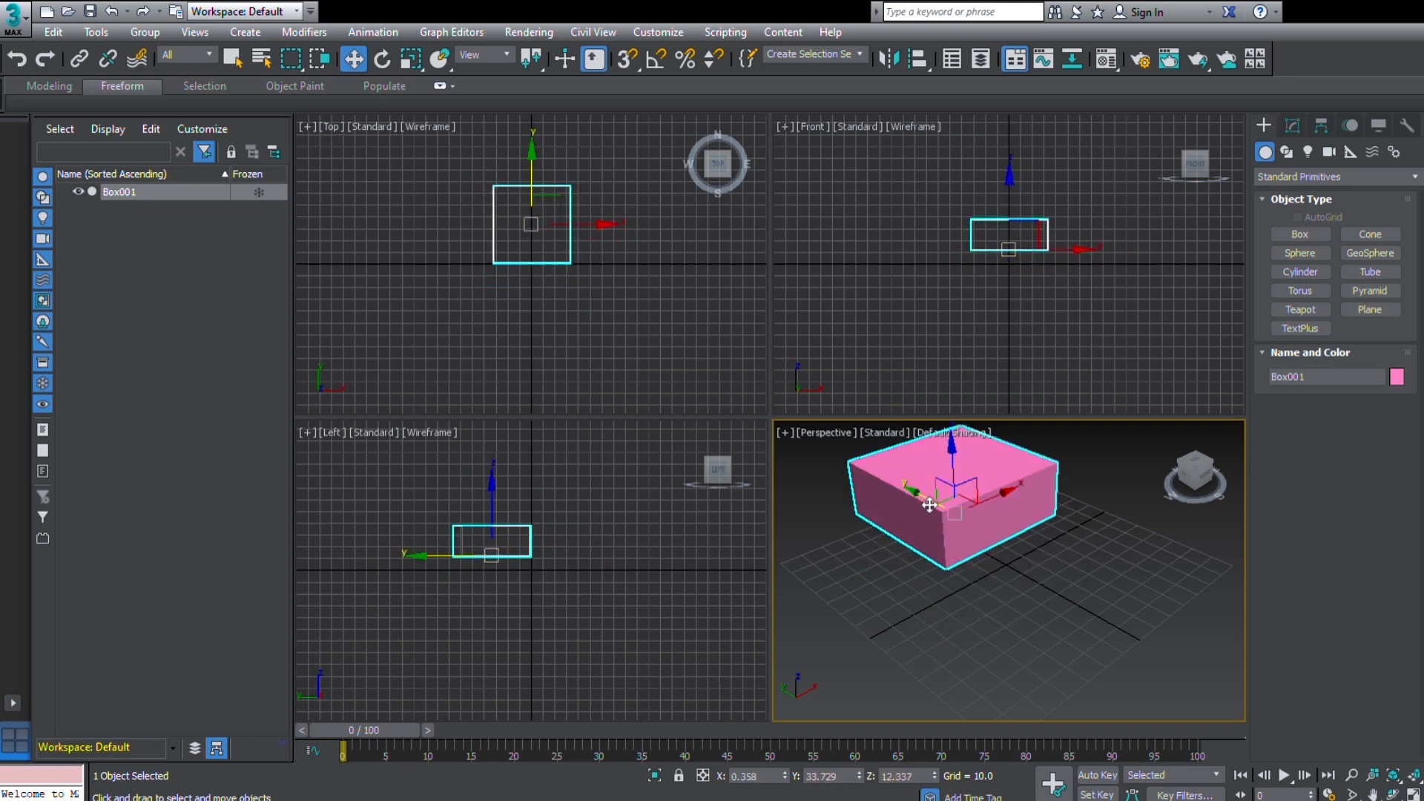
{"action": "left_click_drag", "start_coordinate": [929, 505], "coordinate": [970, 539]}
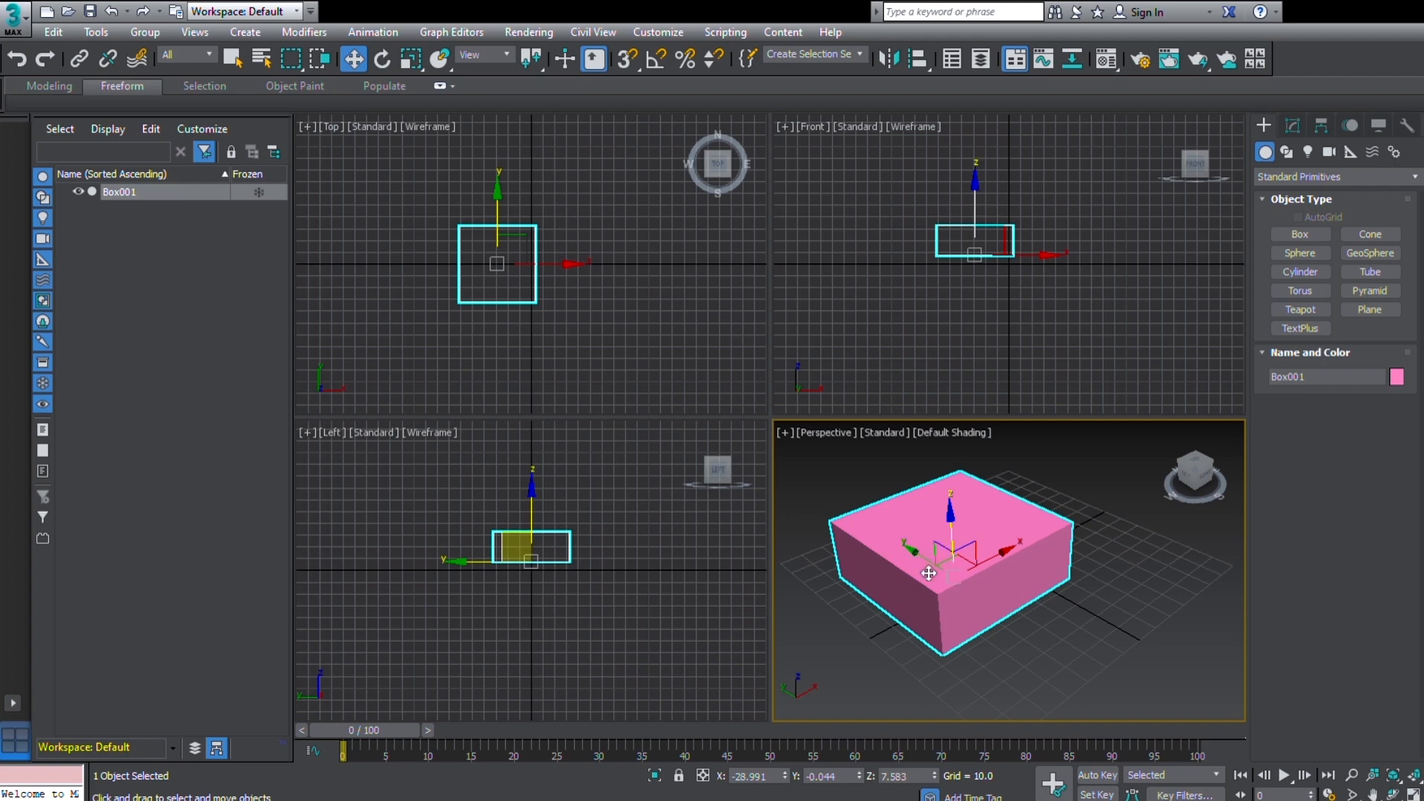
{"action": "left_click_drag", "start_coordinate": [952, 560], "coordinate": [993, 546]}
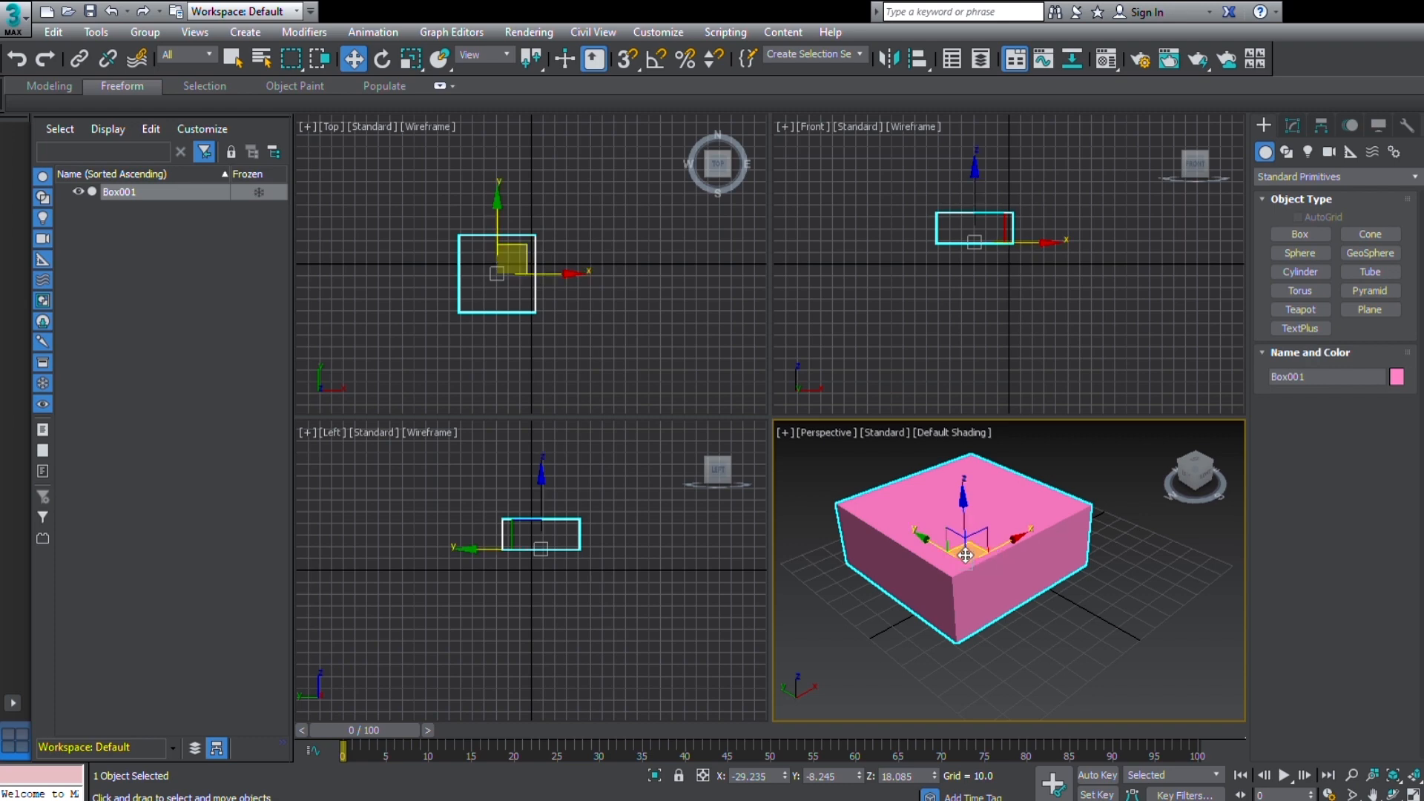
{"action": "mouse_move", "coordinate": [965, 555]}
{"action": "left_mouse_down"}
{"action": "mouse_move", "coordinate": [909, 530]}
{"action": "mouse_move", "coordinate": [1023, 527]}
{"action": "mouse_move", "coordinate": [897, 549]}
{"action": "mouse_move", "coordinate": [1080, 581]}
{"action": "mouse_move", "coordinate": [899, 565]}
{"action": "mouse_move", "coordinate": [1071, 635]}
{"action": "mouse_move", "coordinate": [1081, 527]}
{"action": "mouse_move", "coordinate": [988, 485]}
{"action": "mouse_move", "coordinate": [912, 564]}
{"action": "mouse_move", "coordinate": [957, 585]}
{"action": "mouse_move", "coordinate": [942, 597]}
{"action": "mouse_move", "coordinate": [959, 609]}
{"action": "mouse_move", "coordinate": [953, 581]}
{"action": "mouse_move", "coordinate": [1081, 550]}
{"action": "mouse_move", "coordinate": [978, 559]}
{"action": "left_mouse_up"}
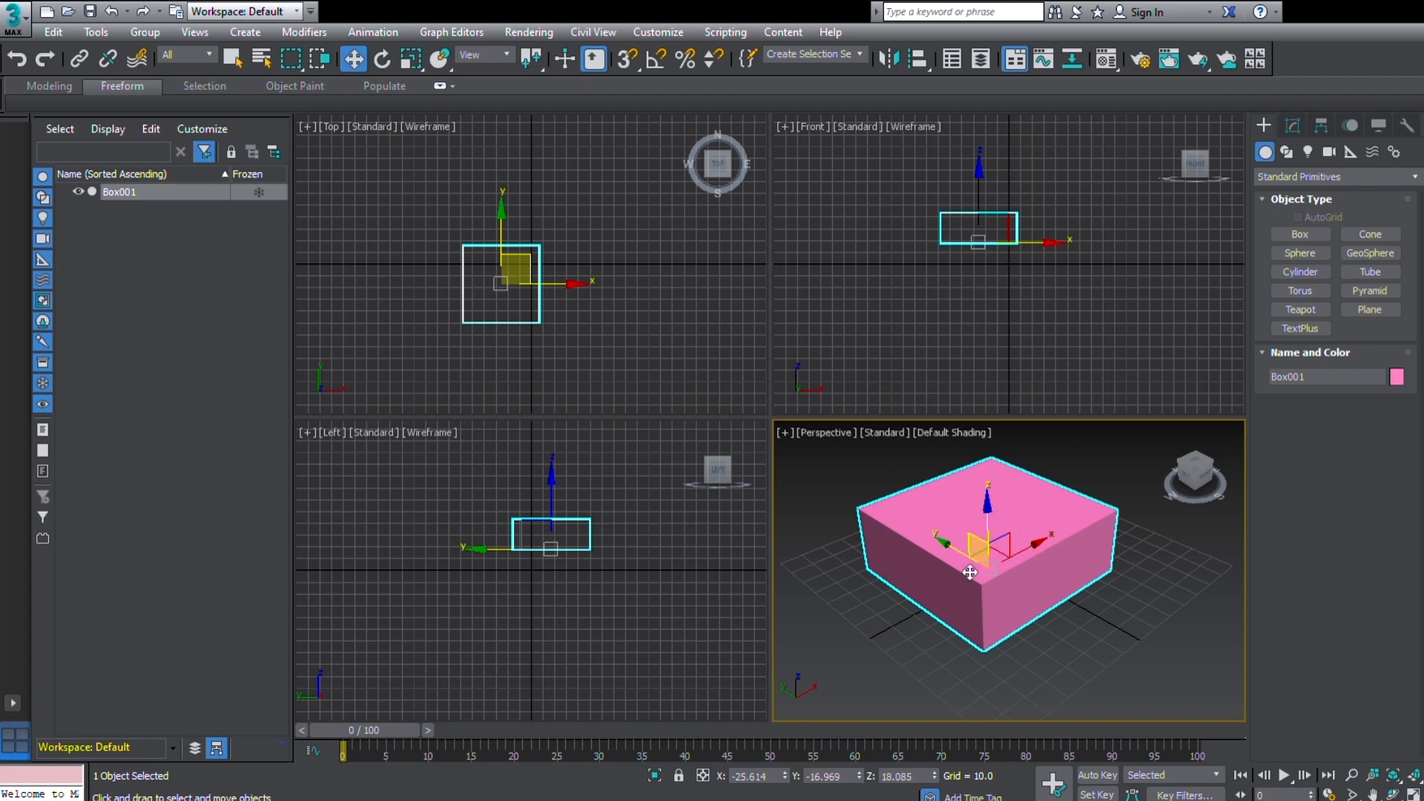
Switch the Front viewport to Default Shading, and deselect the box and maximize the Perspective viewport
{"action": "right_click", "coordinate": [904, 128]}
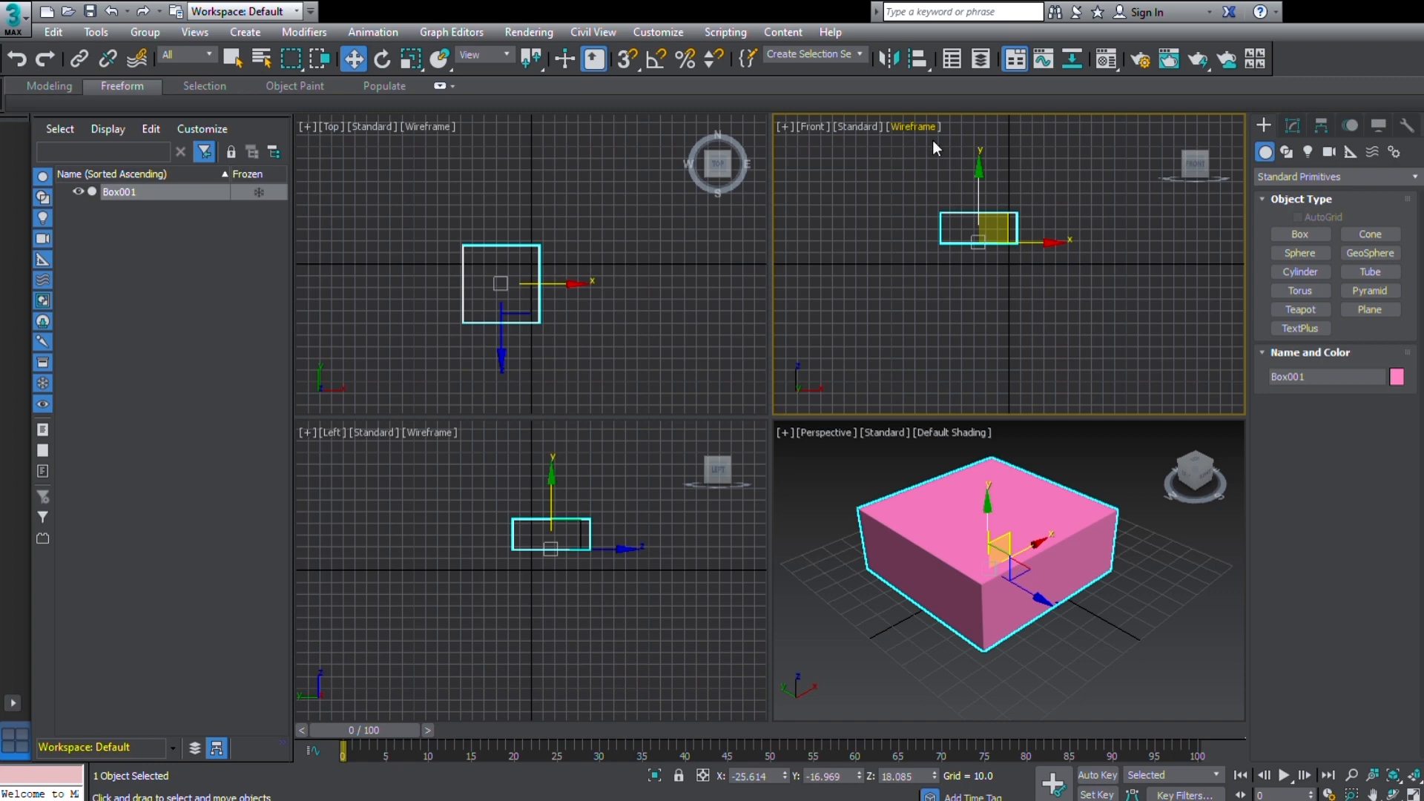
{"action": "key", "text": "F3"}
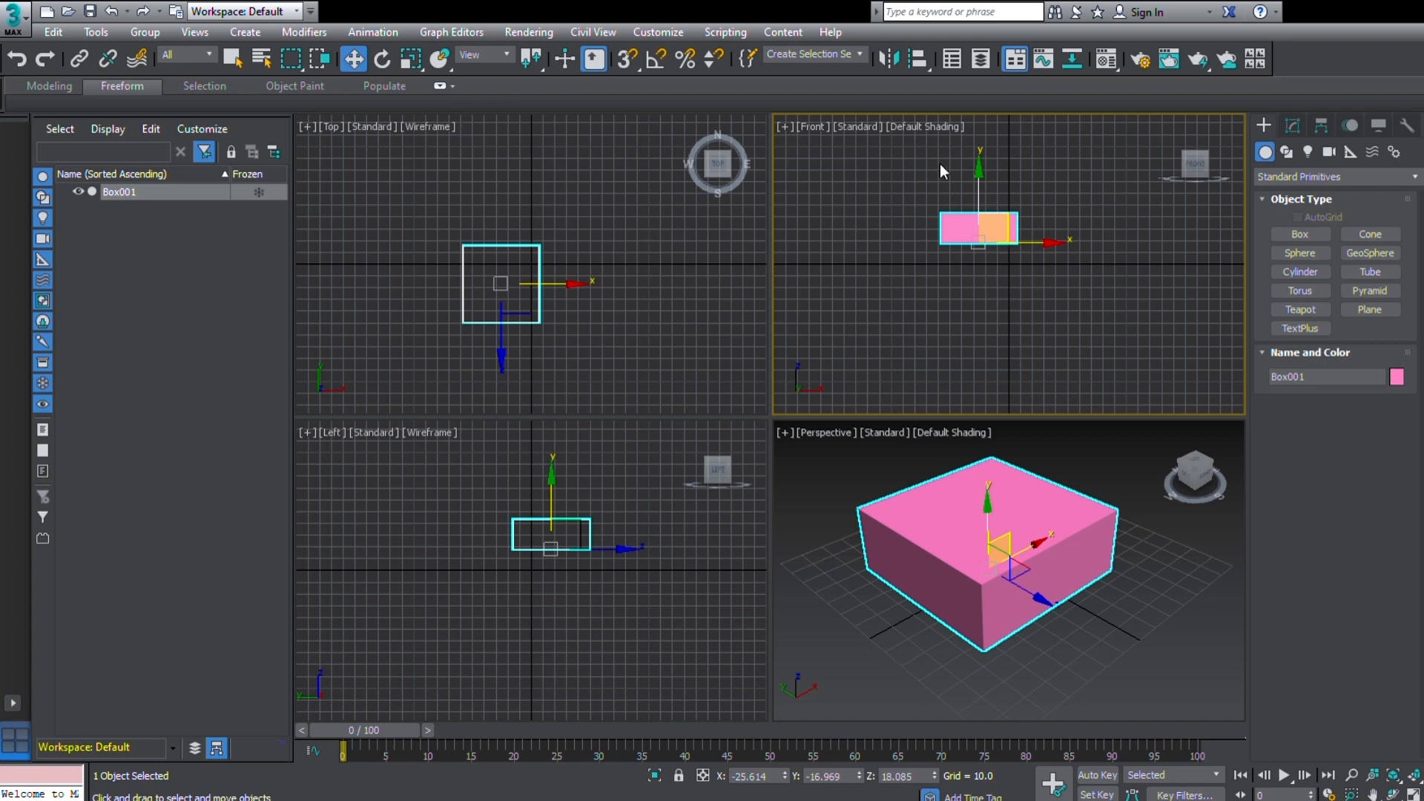
{"action": "left_click", "coordinate": [874, 488]}
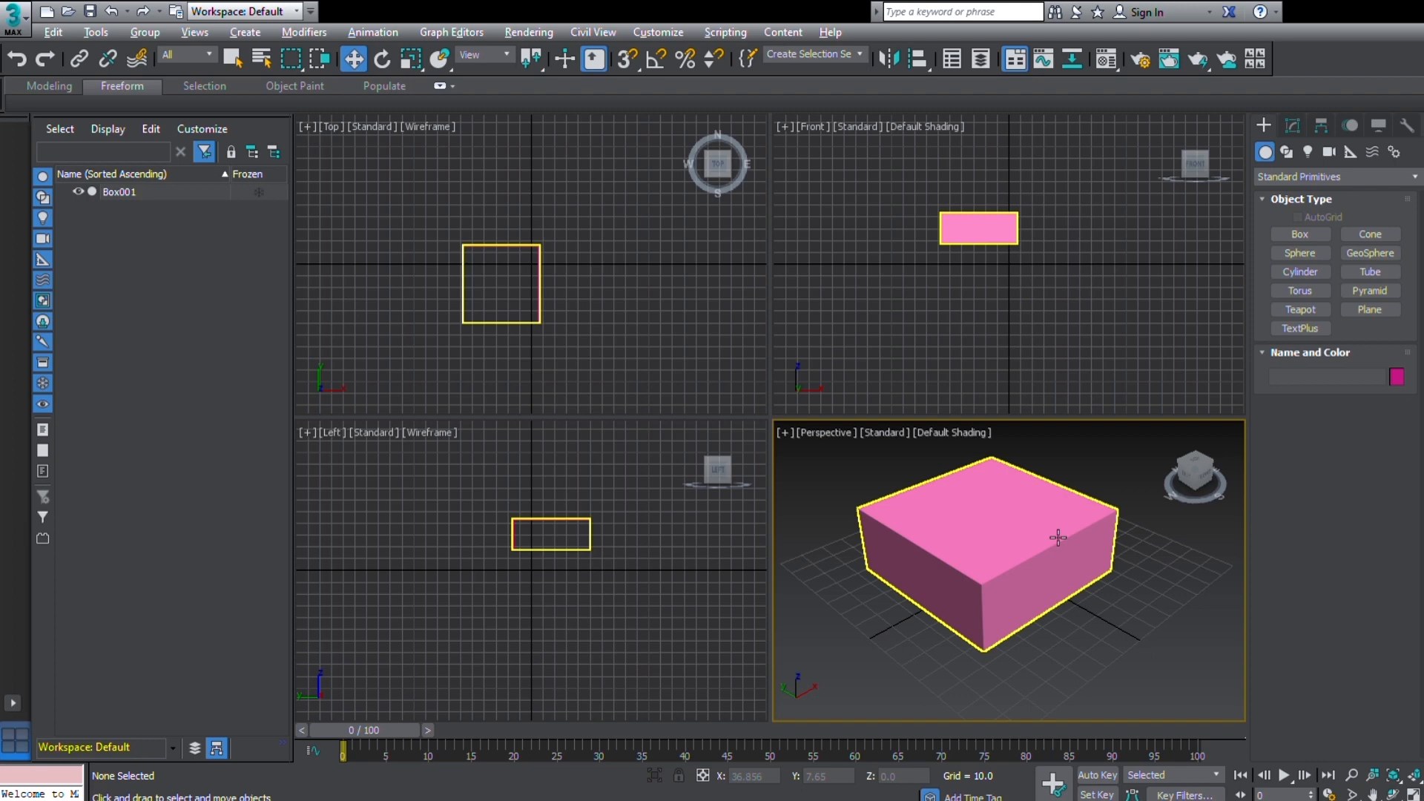
{"action": "key", "text": "alt+w"}
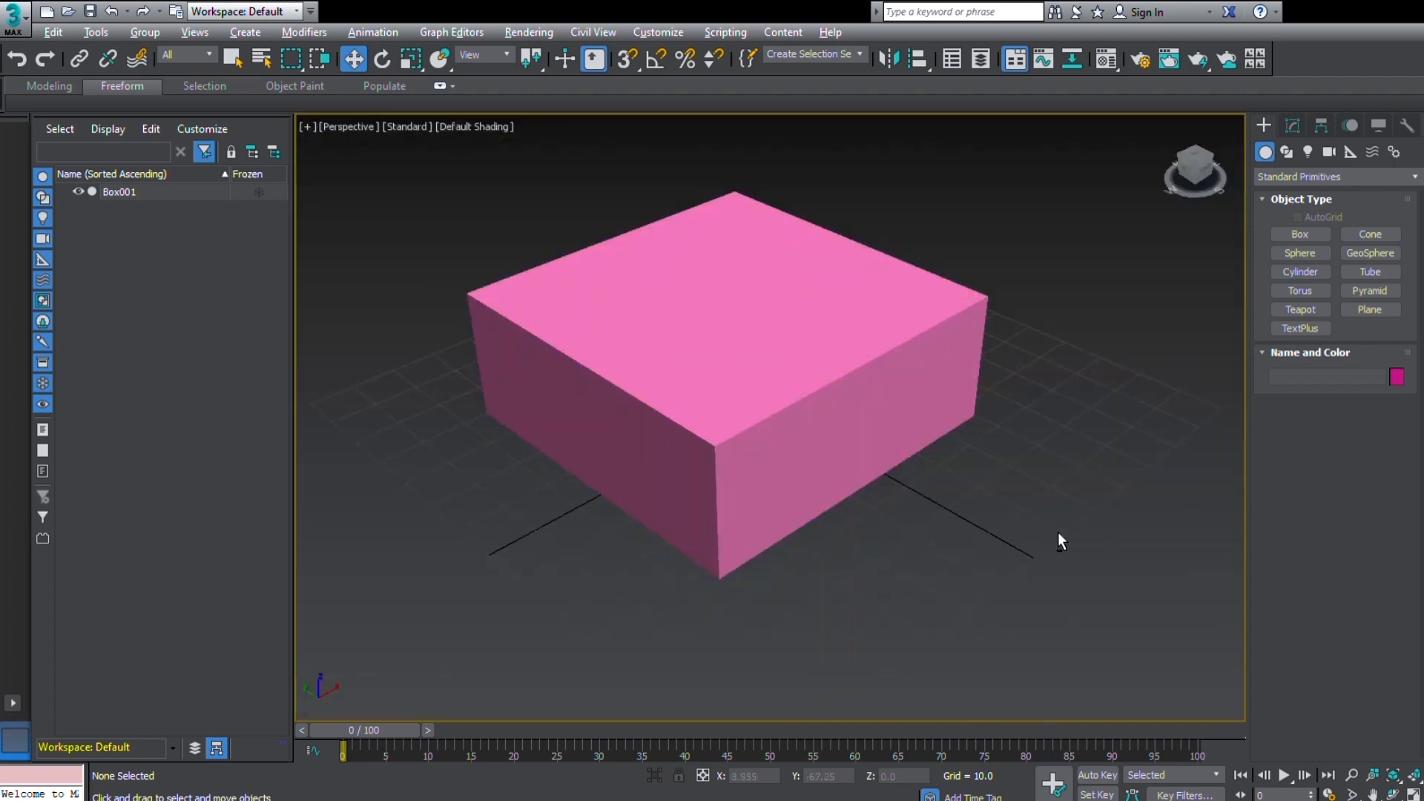
{"action": "scroll", "coordinate": [939, 429], "scroll_direction": "down", "scroll_amount": 4}
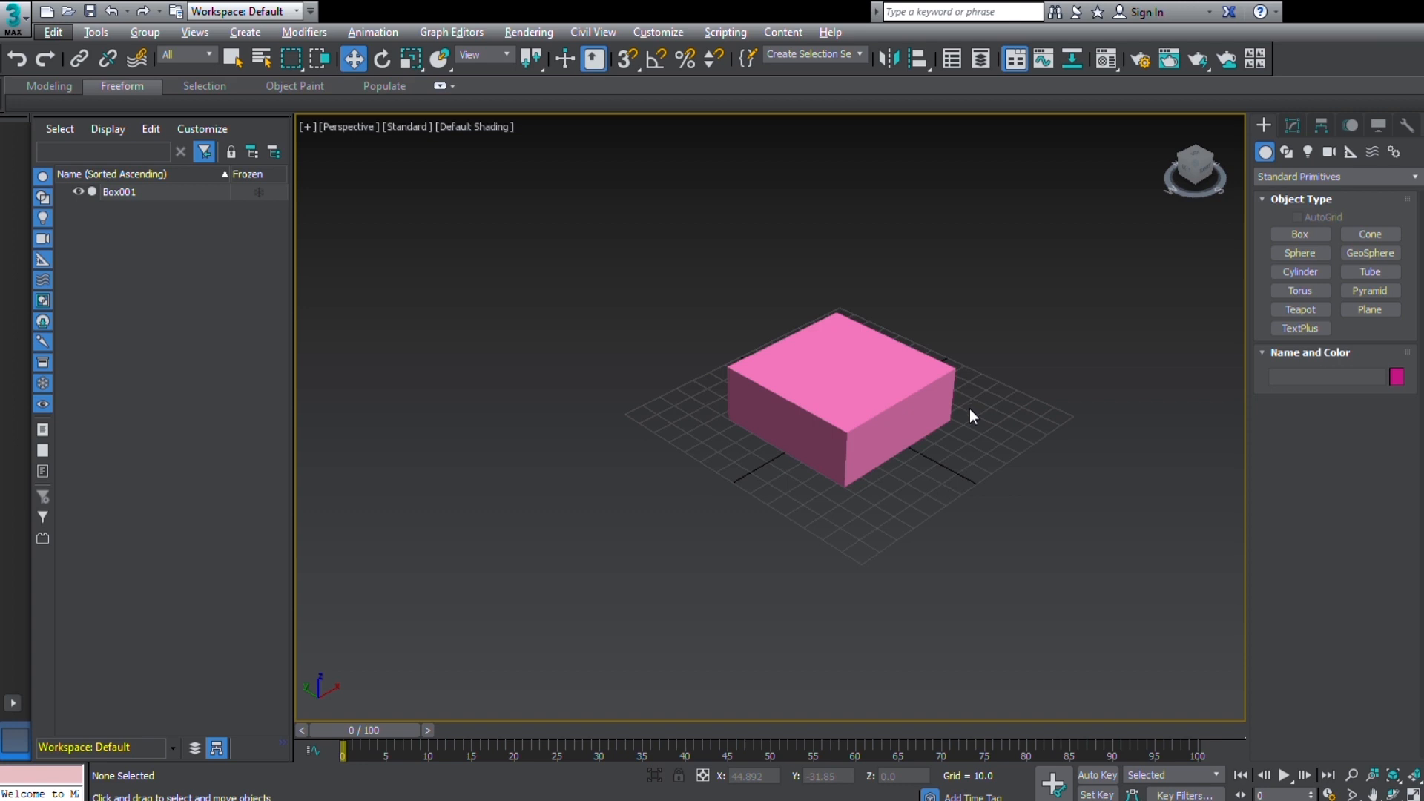
Select the box and turn on Edged Faces display in the Perspective viewport
{"action": "middle_click_drag", "start_coordinate": [976, 417], "coordinate": [1017, 477], "text": "alt"}
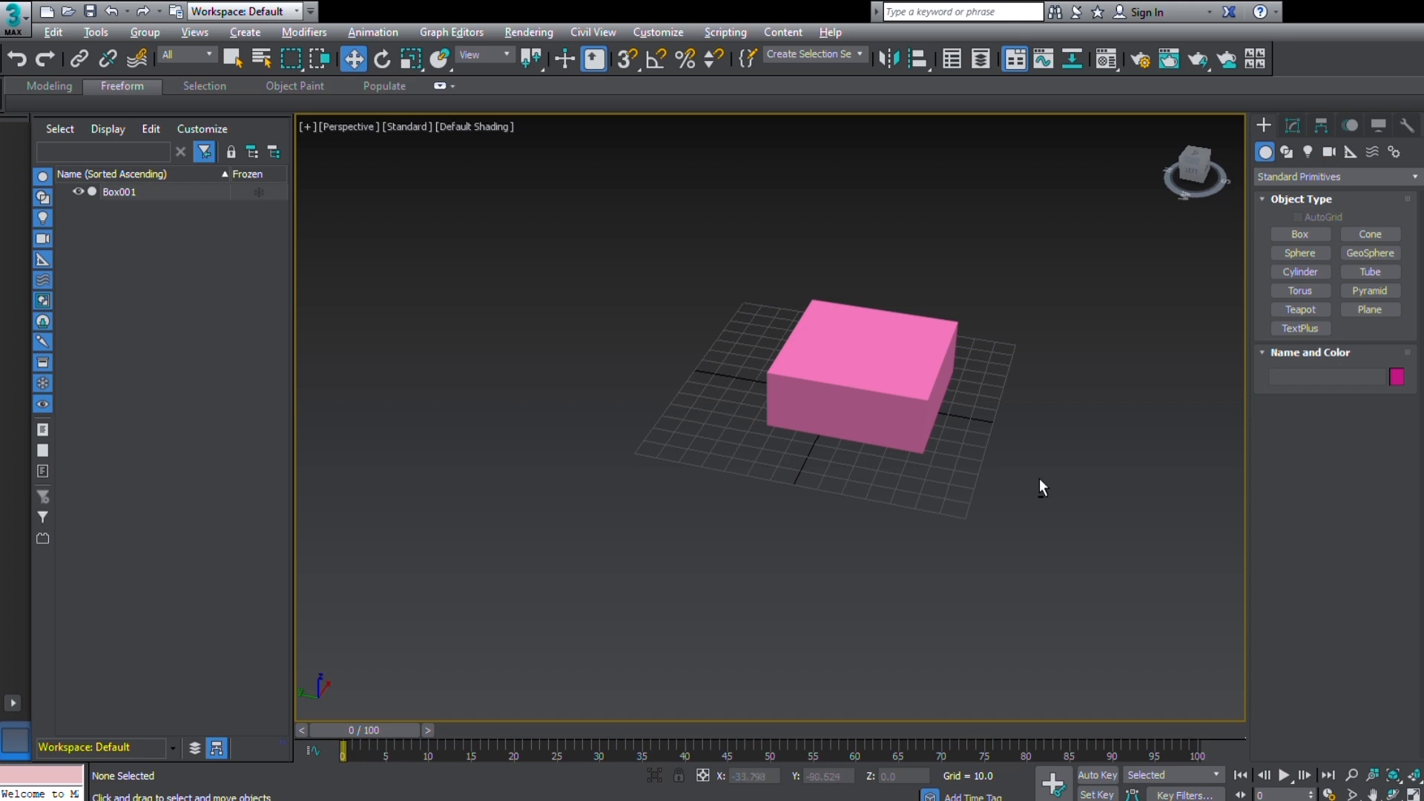
{"action": "key", "text": "alt"}
{"action": "middle_click_drag", "start_coordinate": [1025, 442], "coordinate": [963, 473], "text": "alt"}
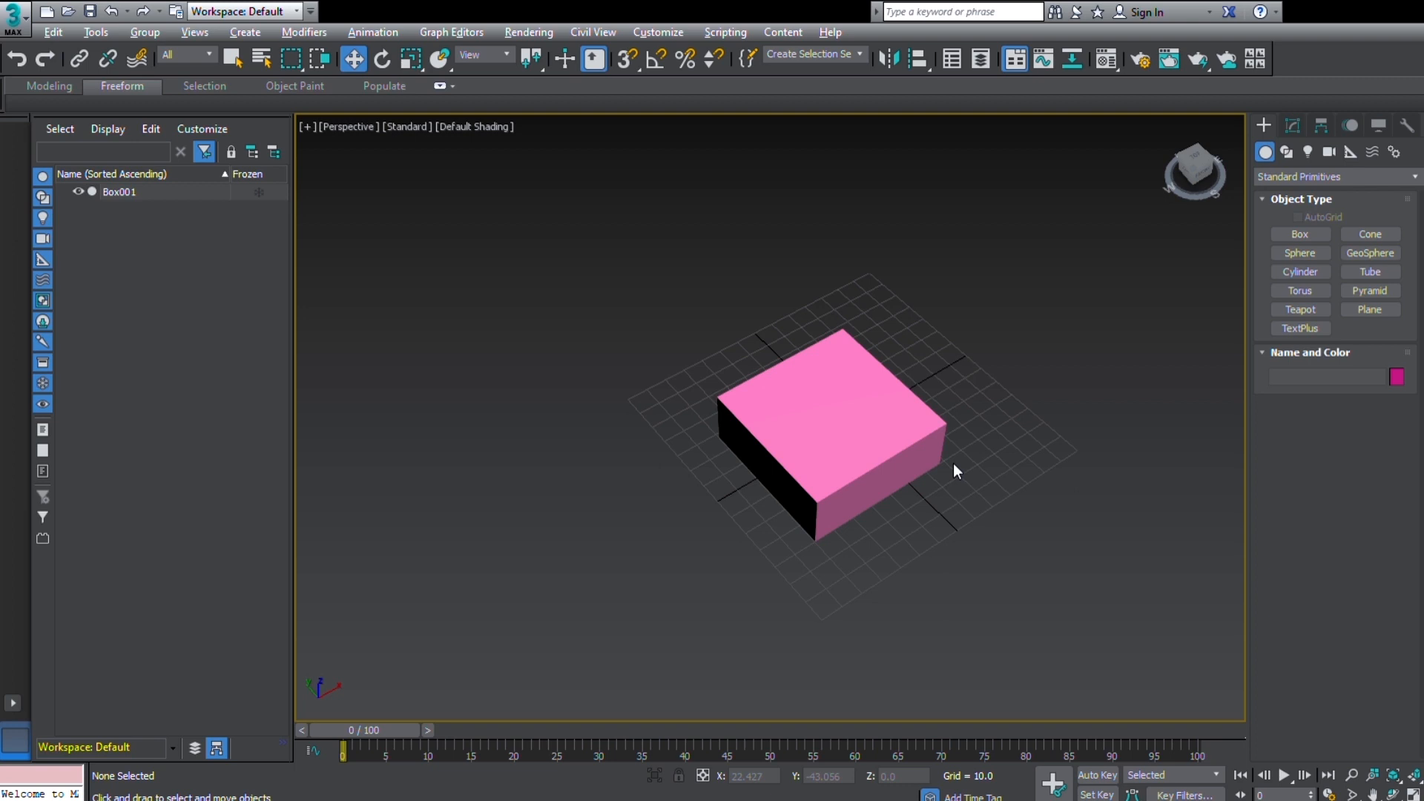
{"action": "middle_click_drag", "start_coordinate": [965, 466], "coordinate": [839, 438], "text": "alt"}
{"action": "left_click", "coordinate": [838, 438]}
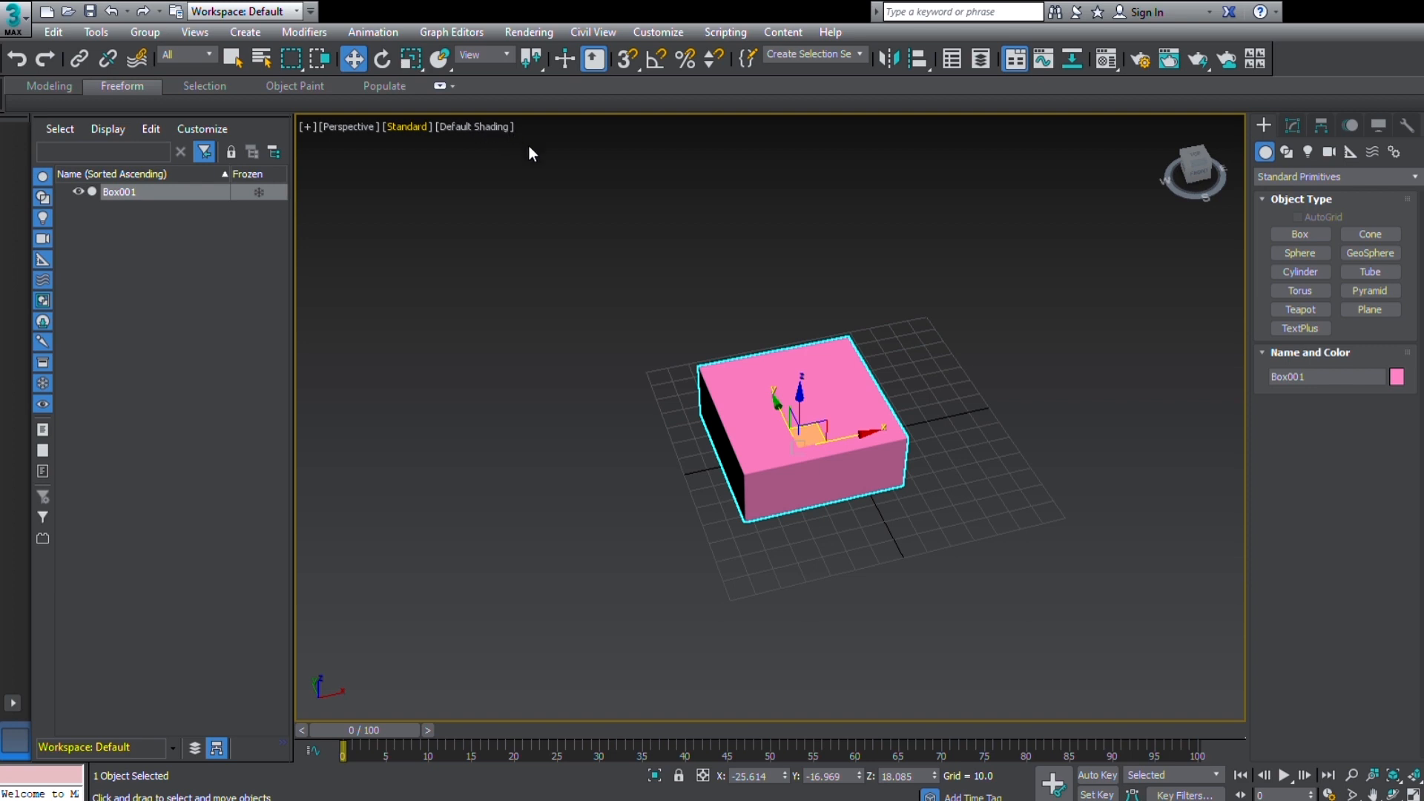
{"action": "key", "text": "F4"}
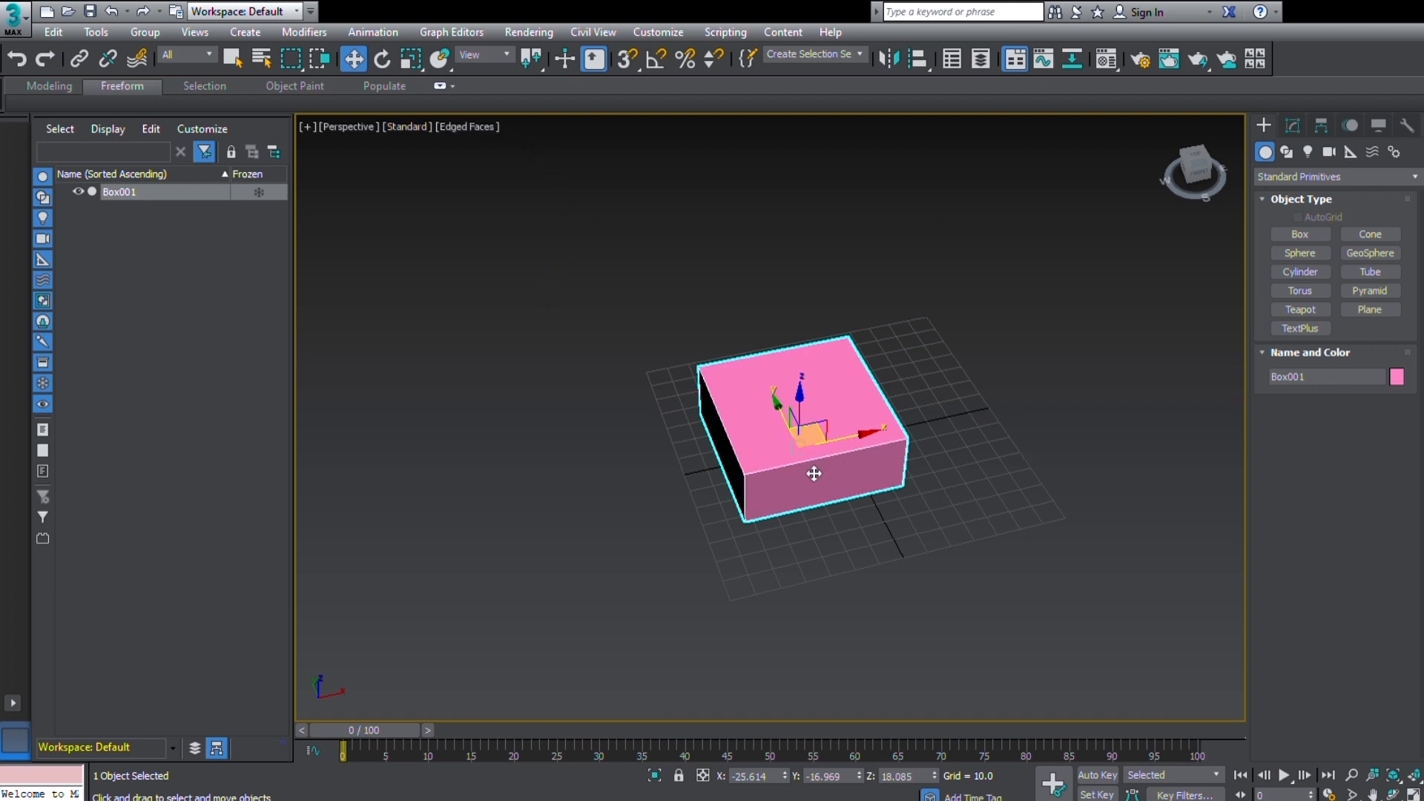
Examine the box and its displayed edges from several angles and distances
{"action": "scroll", "coordinate": [814, 473], "scroll_direction": "up", "scroll_amount": 8}
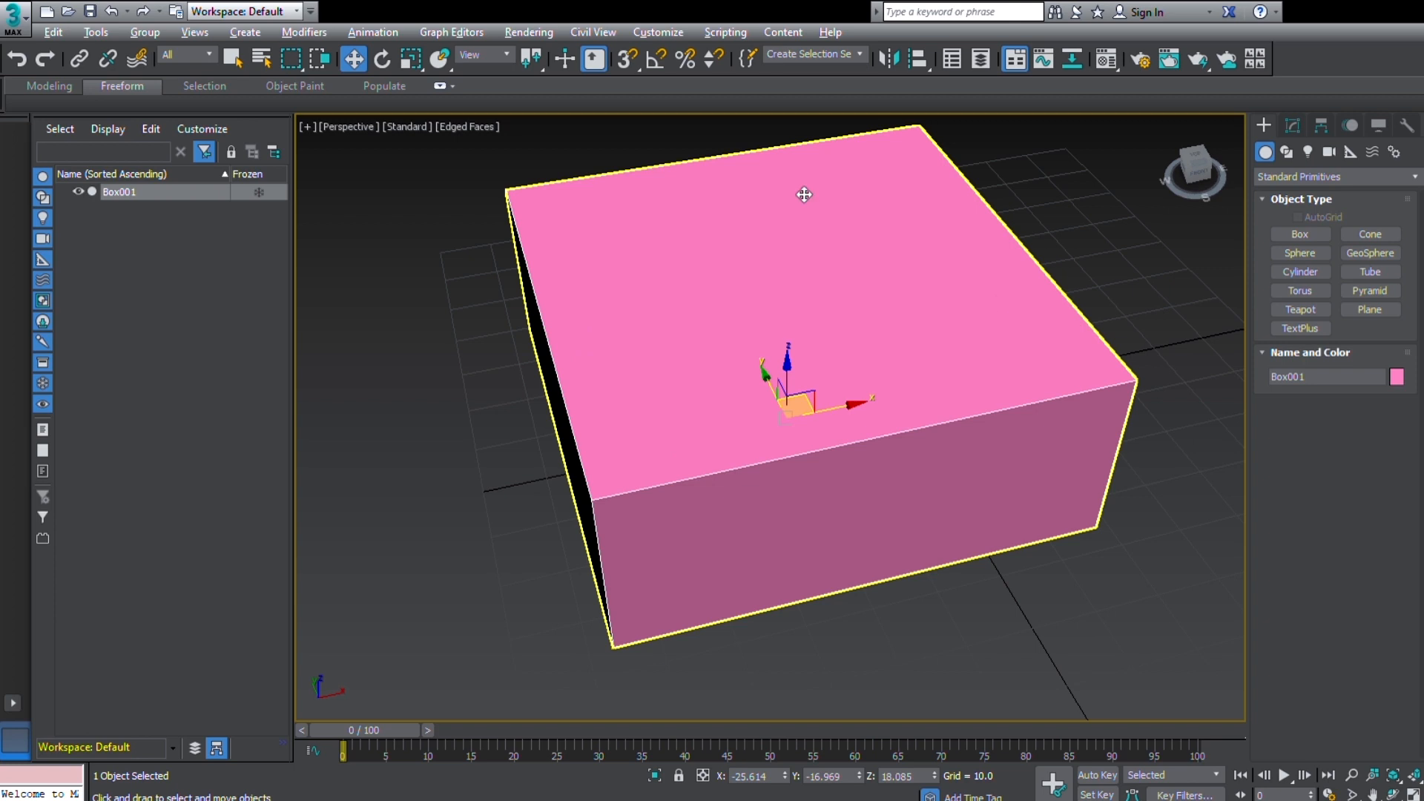
{"action": "key", "text": "alt"}
{"action": "middle_click_drag", "start_coordinate": [769, 496], "coordinate": [865, 458], "text": "alt"}
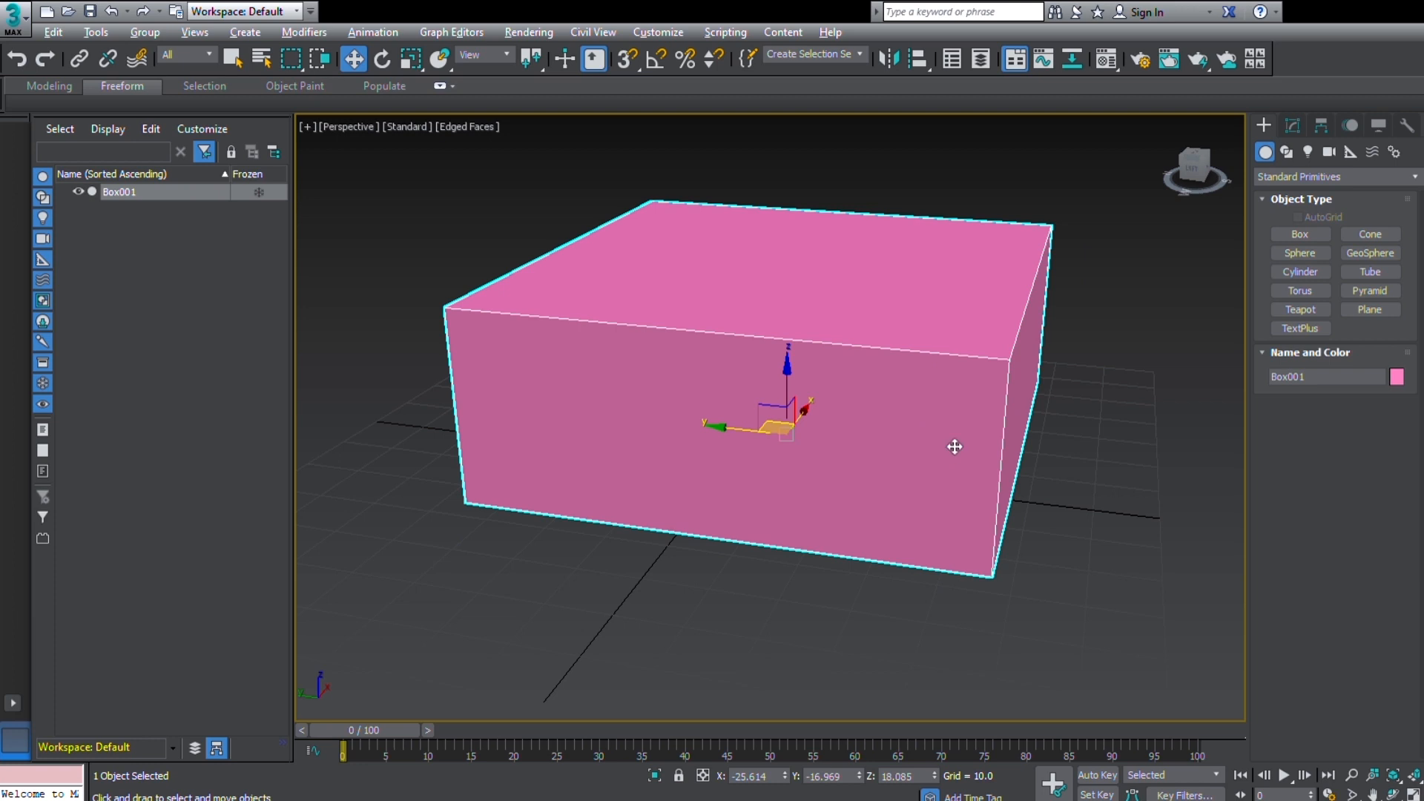
{"action": "key", "text": "alt"}
{"action": "scroll", "coordinate": [960, 437], "scroll_direction": "down", "scroll_amount": 5}
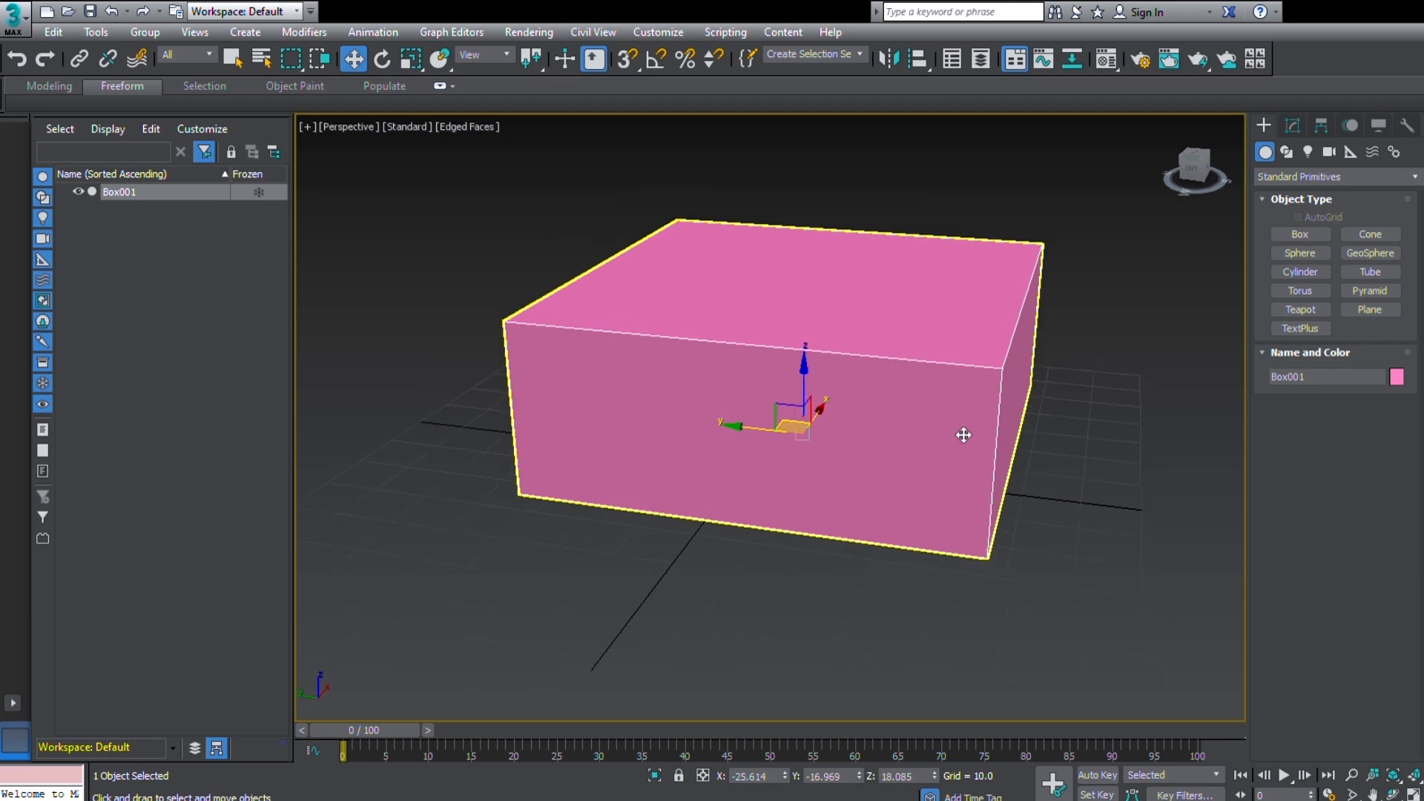
{"action": "scroll", "coordinate": [962, 435], "scroll_direction": "down", "scroll_amount": 4}
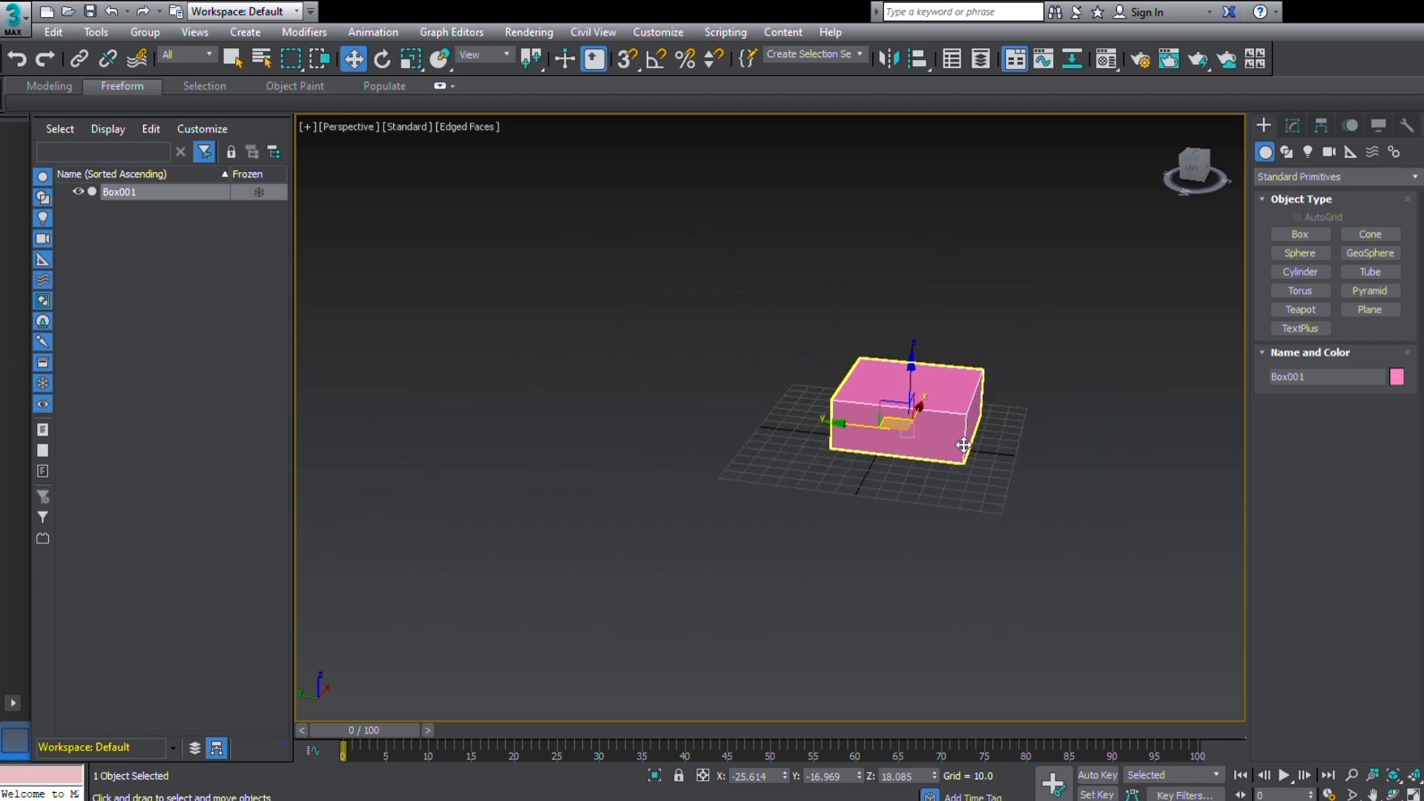
{"action": "scroll", "coordinate": [963, 445], "scroll_direction": "up", "scroll_amount": 6}
{"action": "scroll", "coordinate": [963, 448], "scroll_direction": "up", "scroll_amount": 4}
{"action": "scroll", "coordinate": [960, 445], "scroll_direction": "down", "scroll_amount": 5}
{"action": "scroll", "coordinate": [959, 448], "scroll_direction": "up", "scroll_amount": 5}
{"action": "scroll", "coordinate": [969, 455], "scroll_direction": "down", "scroll_amount": 1}
{"action": "scroll", "coordinate": [987, 450], "scroll_direction": "down", "scroll_amount": 2}
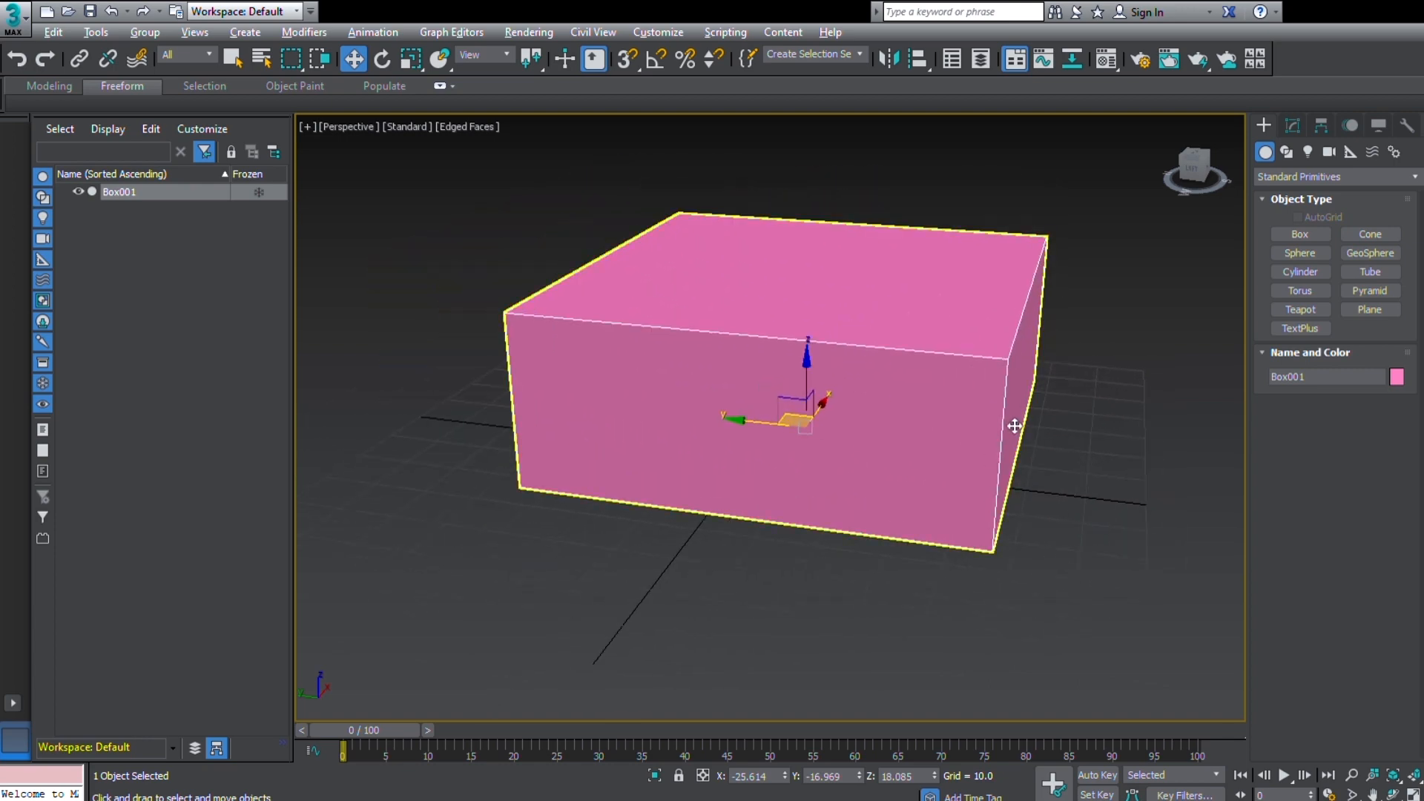
{"action": "middle_click_drag", "start_coordinate": [1015, 424], "coordinate": [944, 412], "text": "alt"}
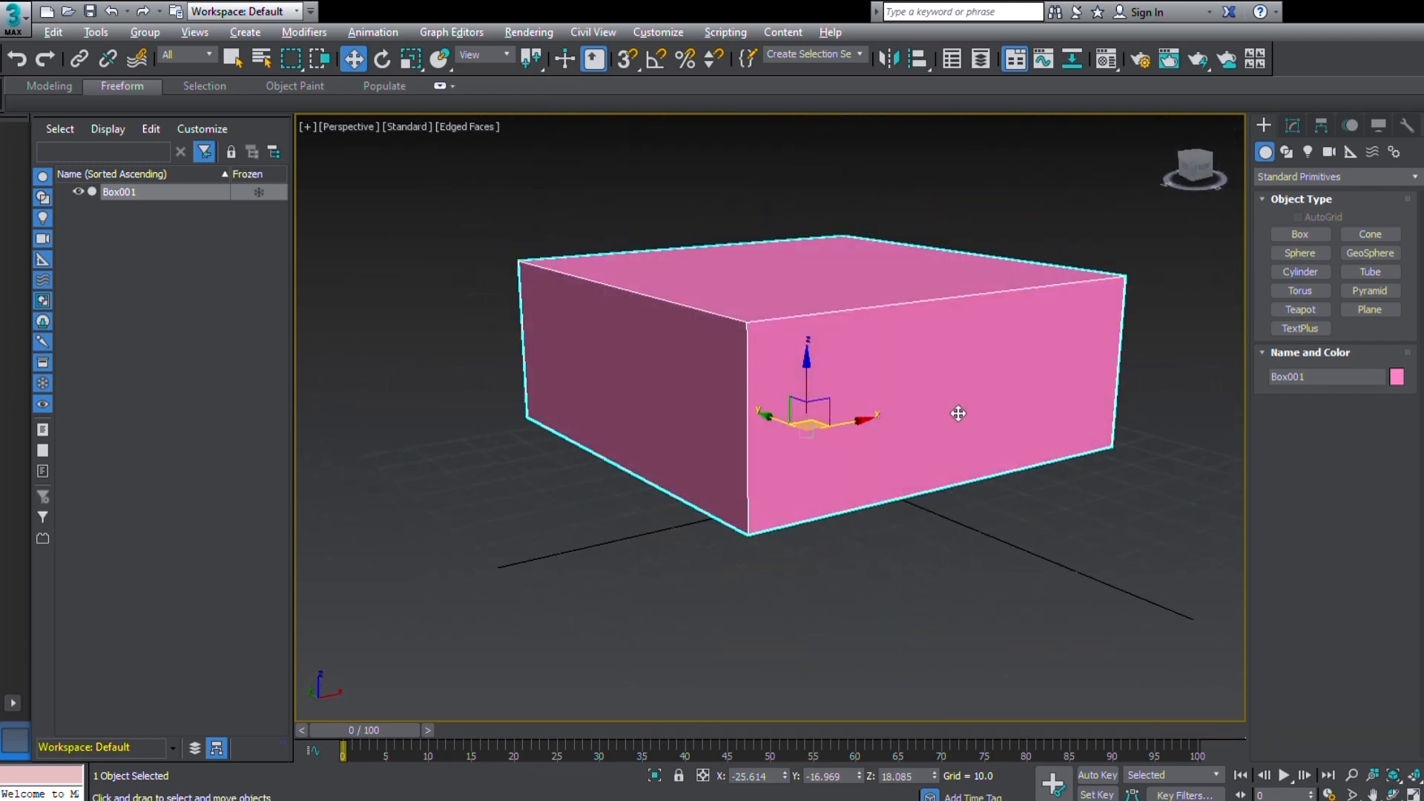
{"action": "scroll", "coordinate": [958, 413], "scroll_direction": "down", "scroll_amount": 8}
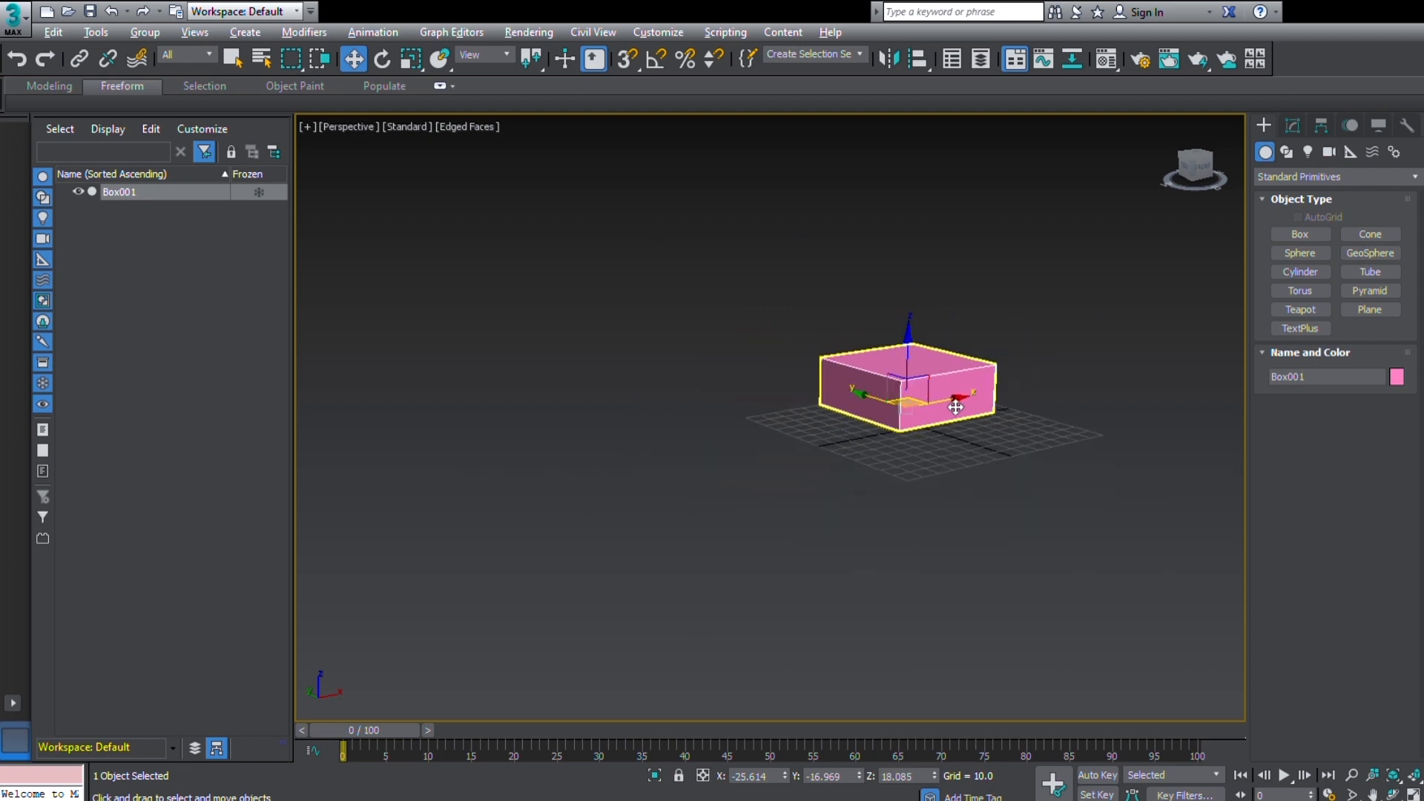
Inspect the selected box up close and from a higher angle in the Perspective viewport
{"action": "scroll", "coordinate": [955, 407], "scroll_direction": "up", "scroll_amount": 10}
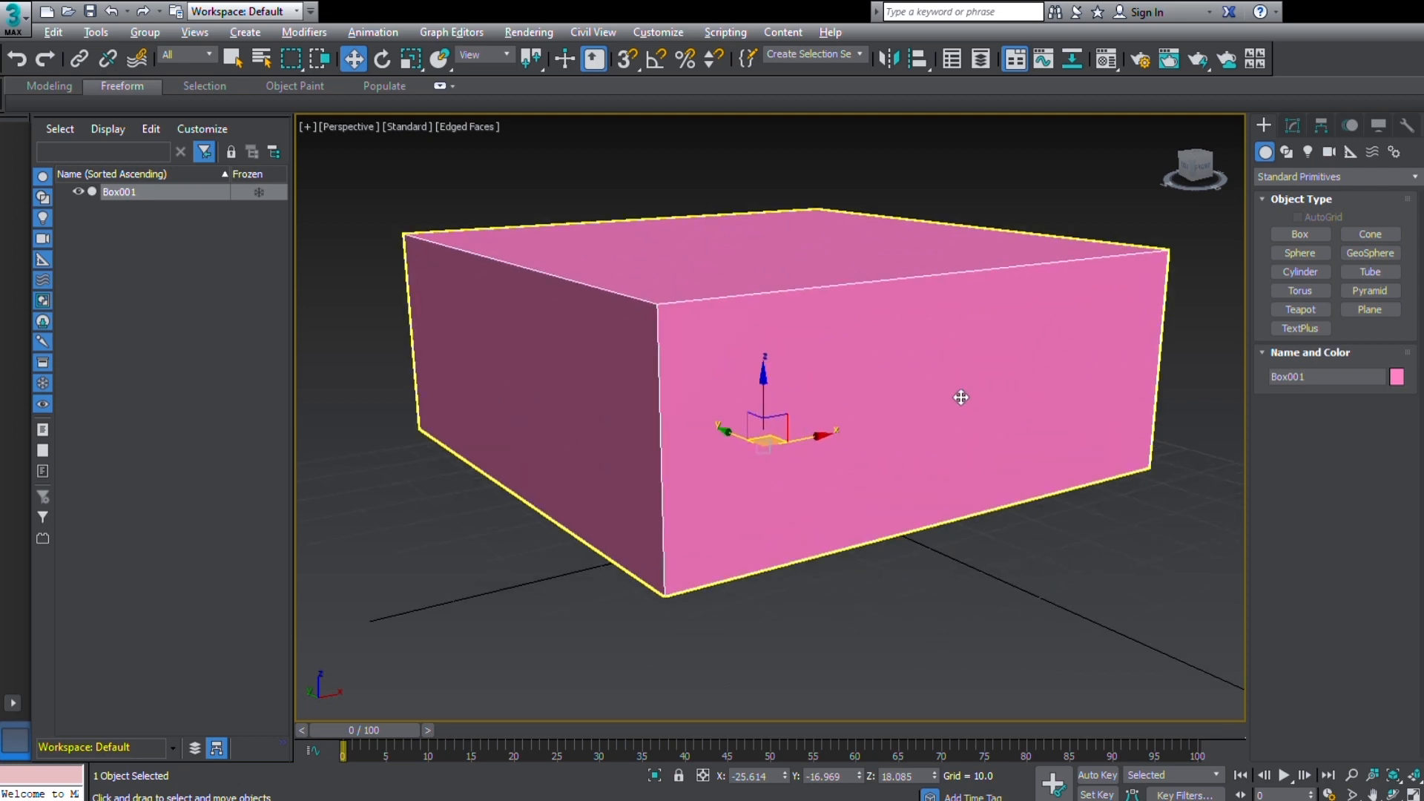
{"action": "scroll", "coordinate": [961, 397], "scroll_direction": "up", "scroll_amount": 2}
{"action": "scroll", "coordinate": [960, 397], "scroll_direction": "down", "scroll_amount": 5}
{"action": "scroll", "coordinate": [961, 397], "scroll_direction": "up", "scroll_amount": 2}
{"action": "key", "text": "alt"}
{"action": "middle_click_drag", "start_coordinate": [960, 397], "coordinate": [832, 451], "text": "alt"}
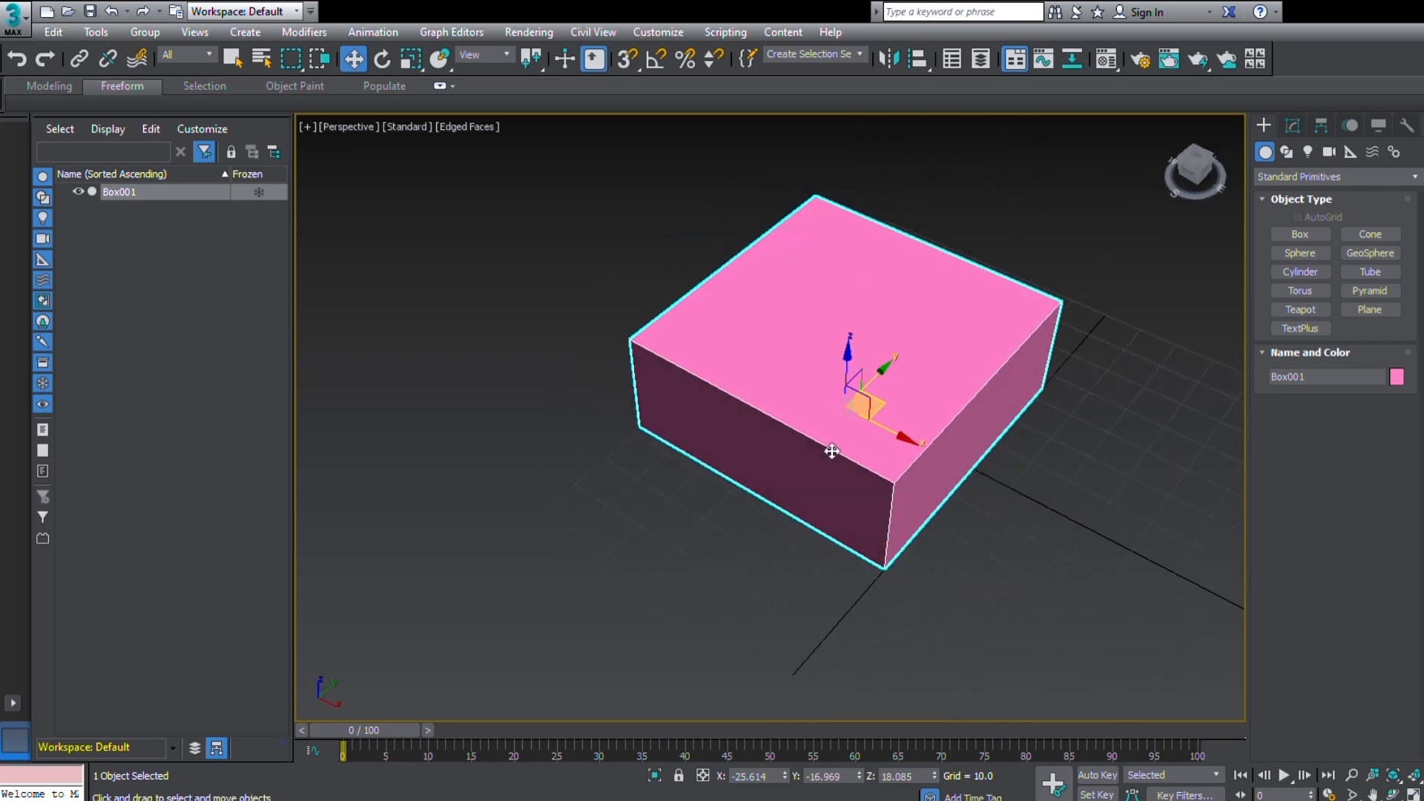
{"action": "scroll", "coordinate": [831, 451], "scroll_direction": "down", "scroll_amount": 5}
{"action": "scroll", "coordinate": [833, 452], "scroll_direction": "up", "scroll_amount": 5}
Move the box to about X -10.1, Y -14, Z 23.5, and rotate it to about X 7.1, Y 13.3, Z 34.4 degrees
{"action": "left_click_drag", "start_coordinate": [915, 439], "coordinate": [912, 355]}
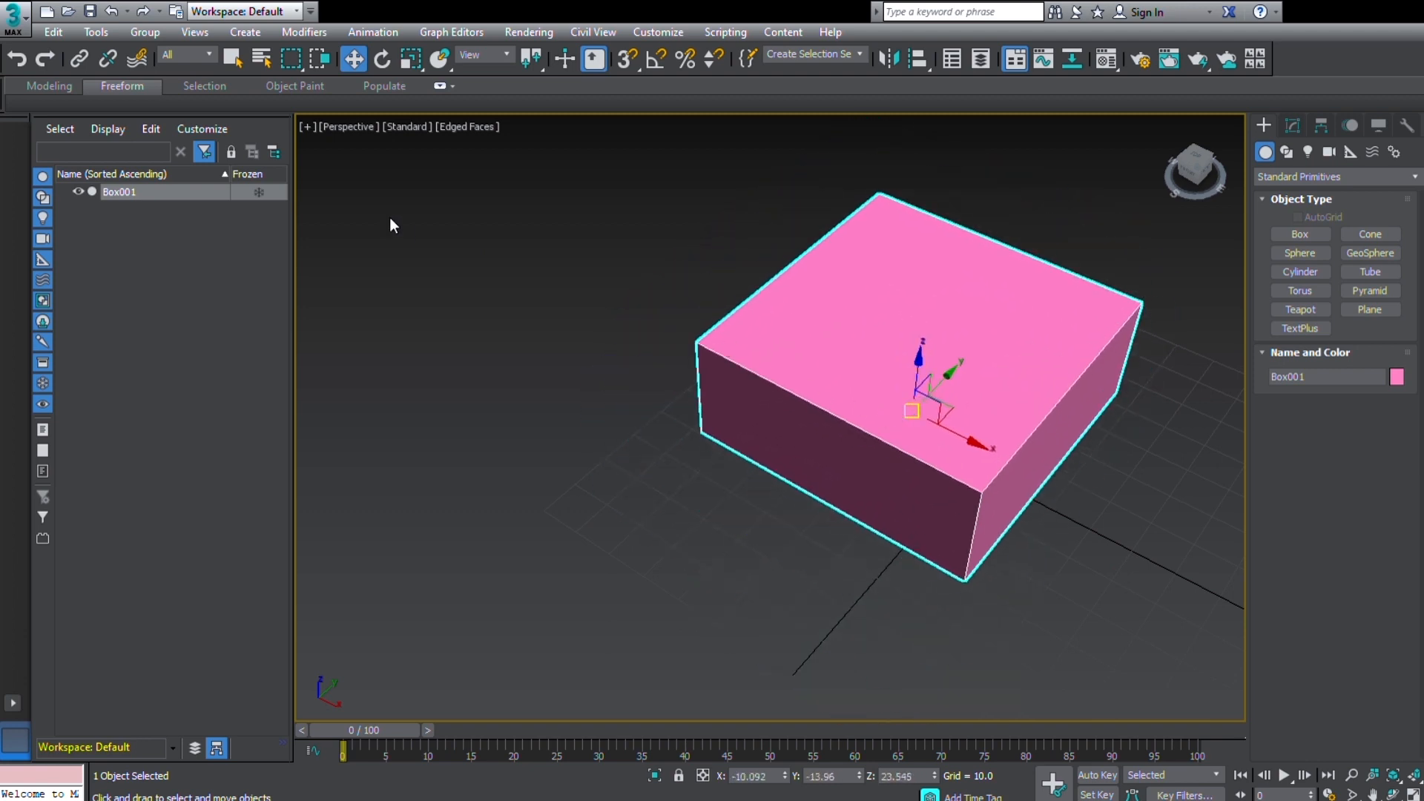
{"action": "left_click", "coordinate": [382, 60]}
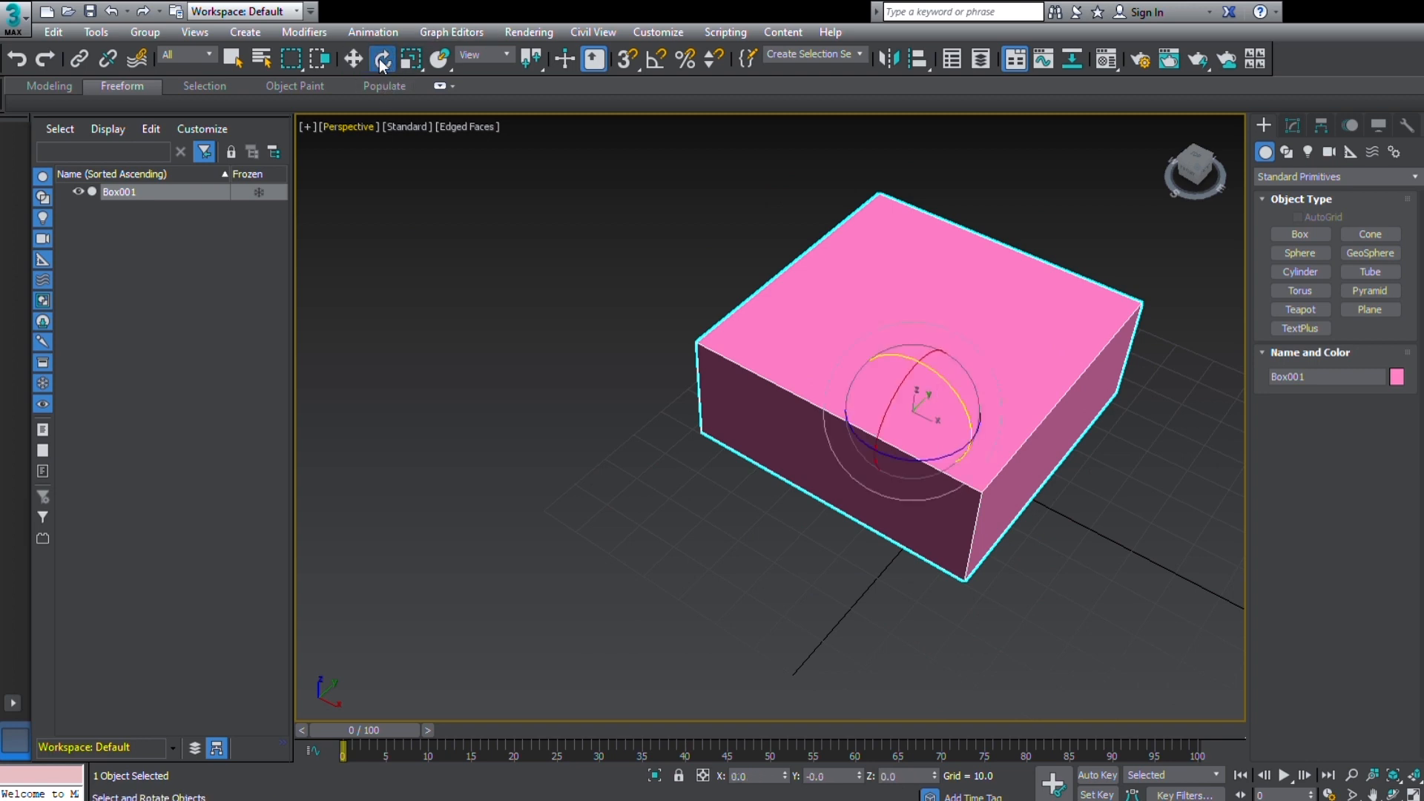
{"action": "left_click_drag", "start_coordinate": [874, 441], "coordinate": [835, 404]}
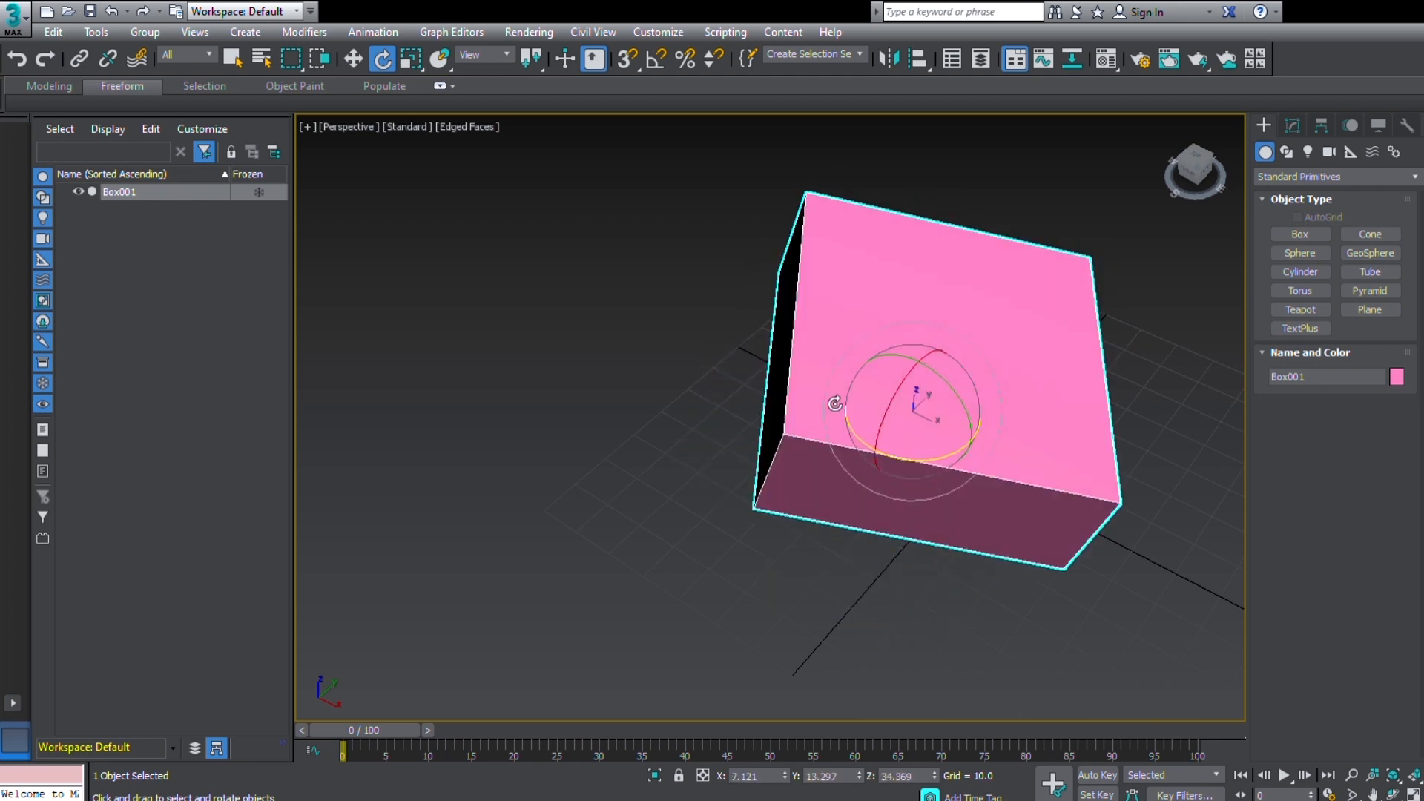
Scale the box uniformly and along its axes to about 108% in X, 84% in Y and 74% in Z
{"action": "left_click", "coordinate": [408, 63]}
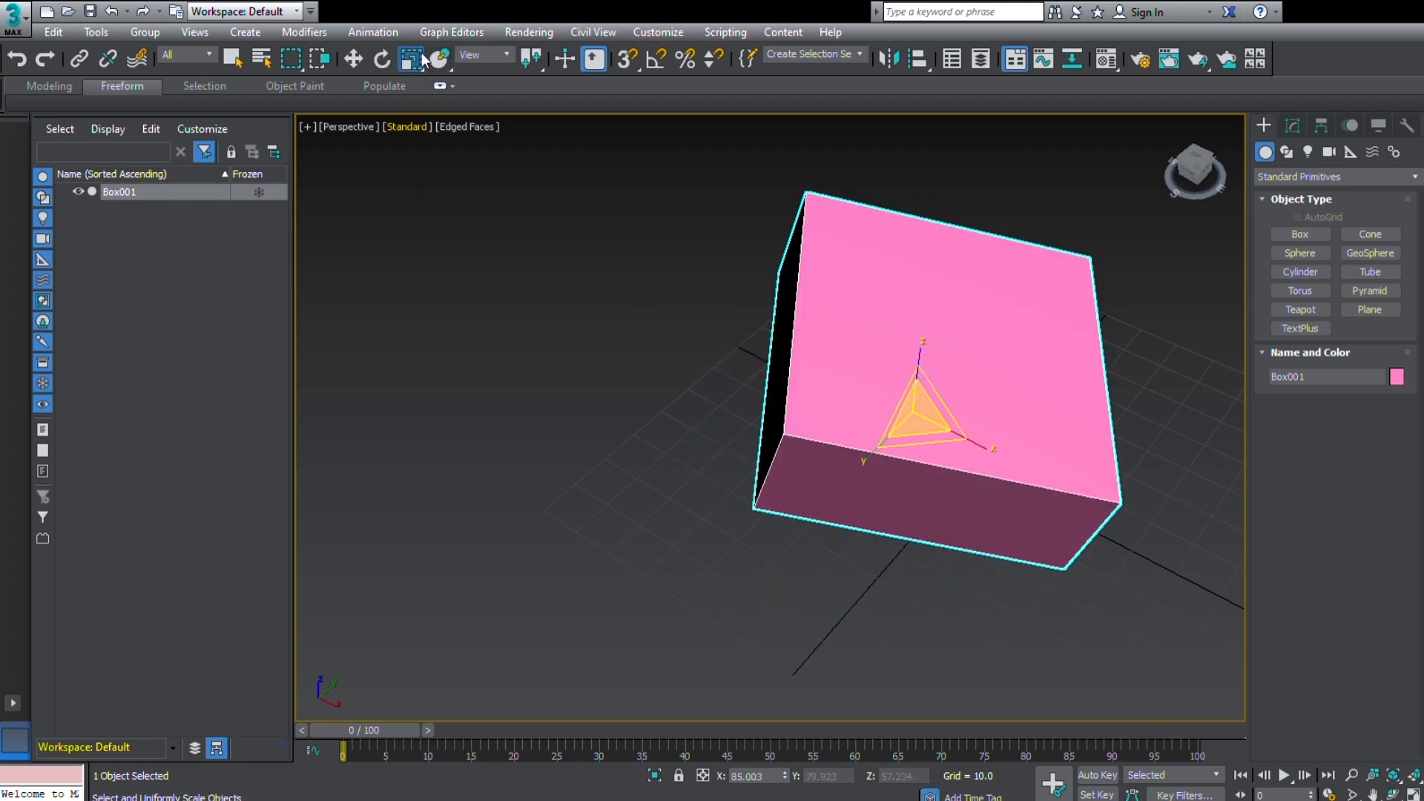
{"action": "left_click_drag", "start_coordinate": [918, 420], "coordinate": [881, 397]}
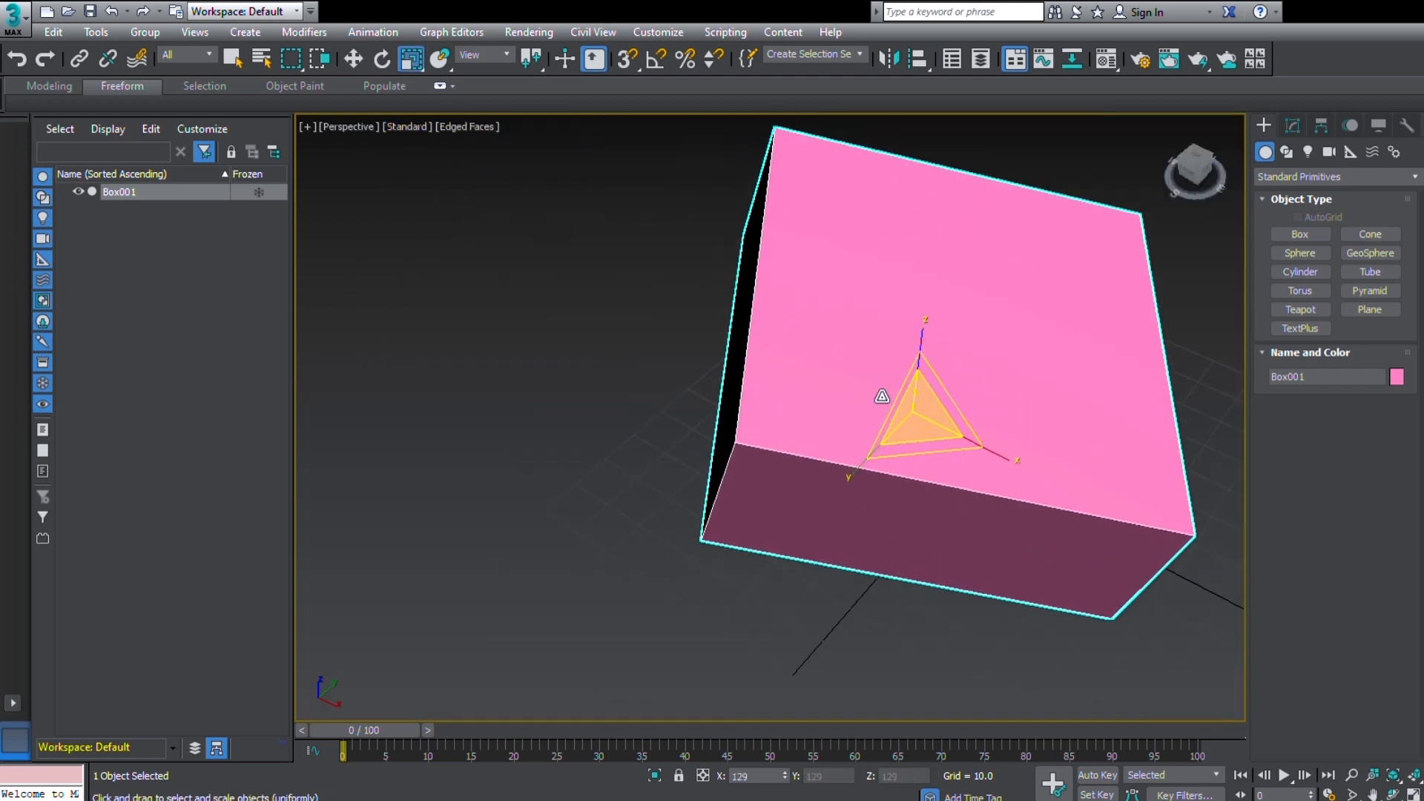
{"action": "mouse_move", "coordinate": [881, 460]}
{"action": "left_mouse_down"}
{"action": "mouse_move", "coordinate": [902, 419]}
{"action": "mouse_move", "coordinate": [823, 496]}
{"action": "mouse_move", "coordinate": [1031, 341]}
{"action": "mouse_move", "coordinate": [868, 483]}
{"action": "mouse_move", "coordinate": [947, 397]}
{"action": "mouse_move", "coordinate": [927, 430]}
{"action": "mouse_move", "coordinate": [947, 401]}
{"action": "mouse_move", "coordinate": [770, 541]}
{"action": "mouse_move", "coordinate": [906, 455]}
{"action": "left_mouse_up"}
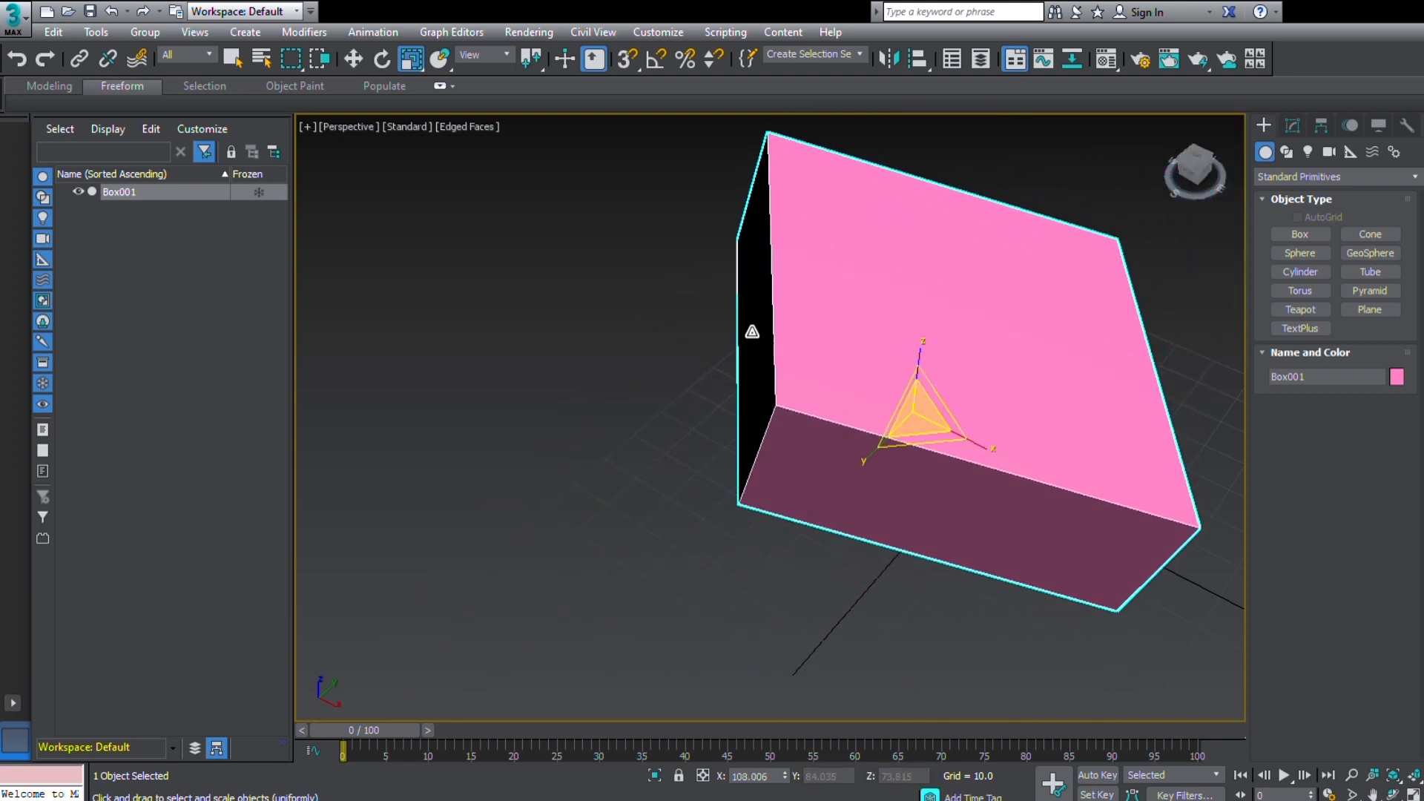